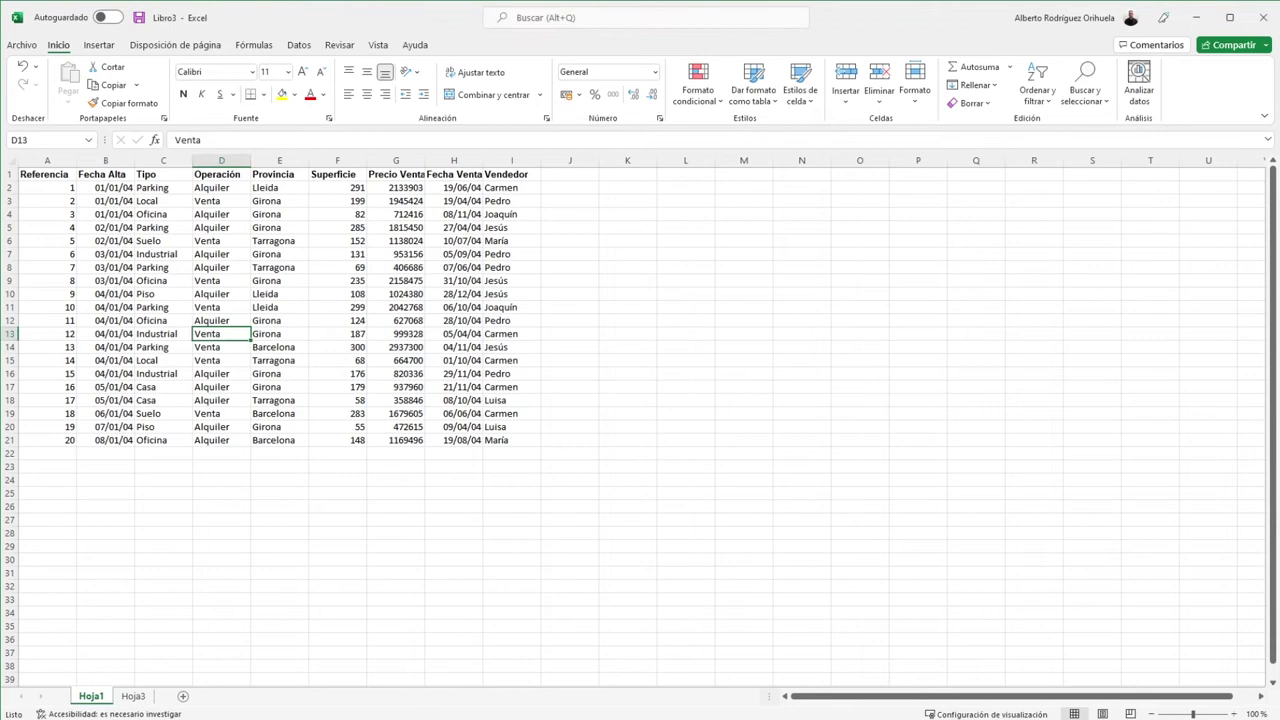
- Try several cell selections: B16, the block B3:D4, then C9, E10 and C11
left_click(128, 372)
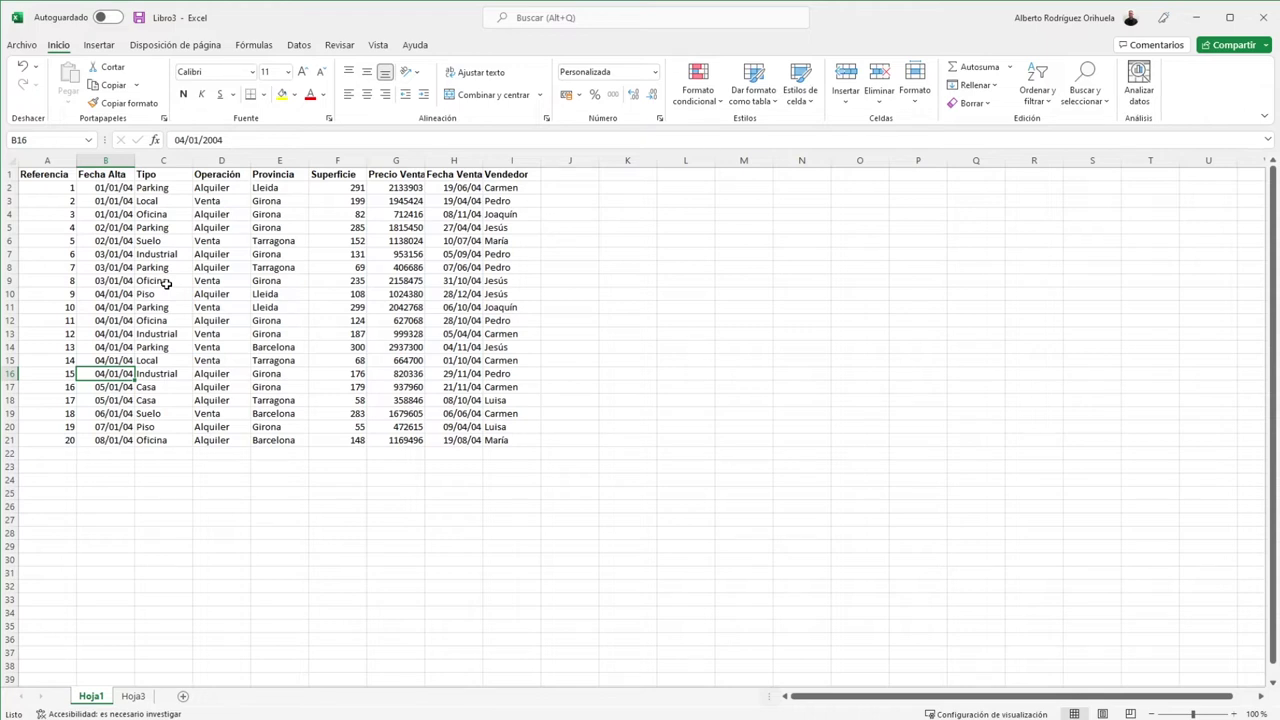
left_click(117, 201)
left_click_drag(117, 201, 201, 216)
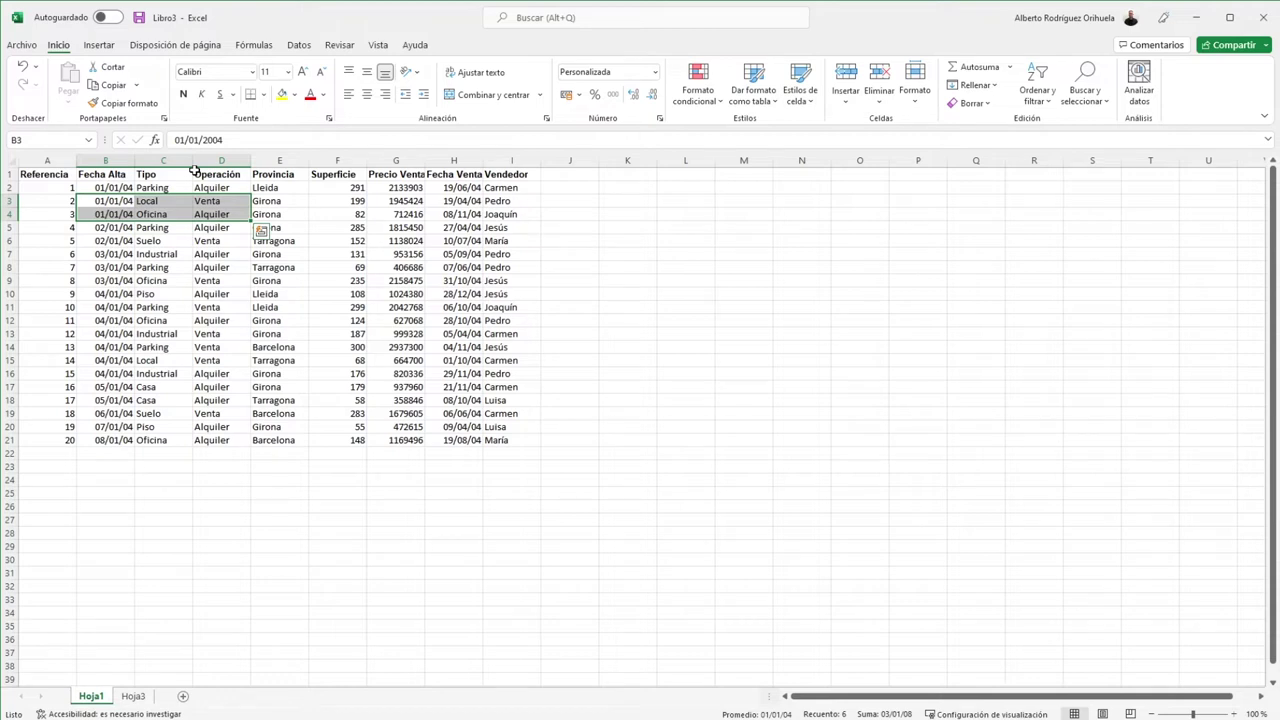
left_click(160, 284)
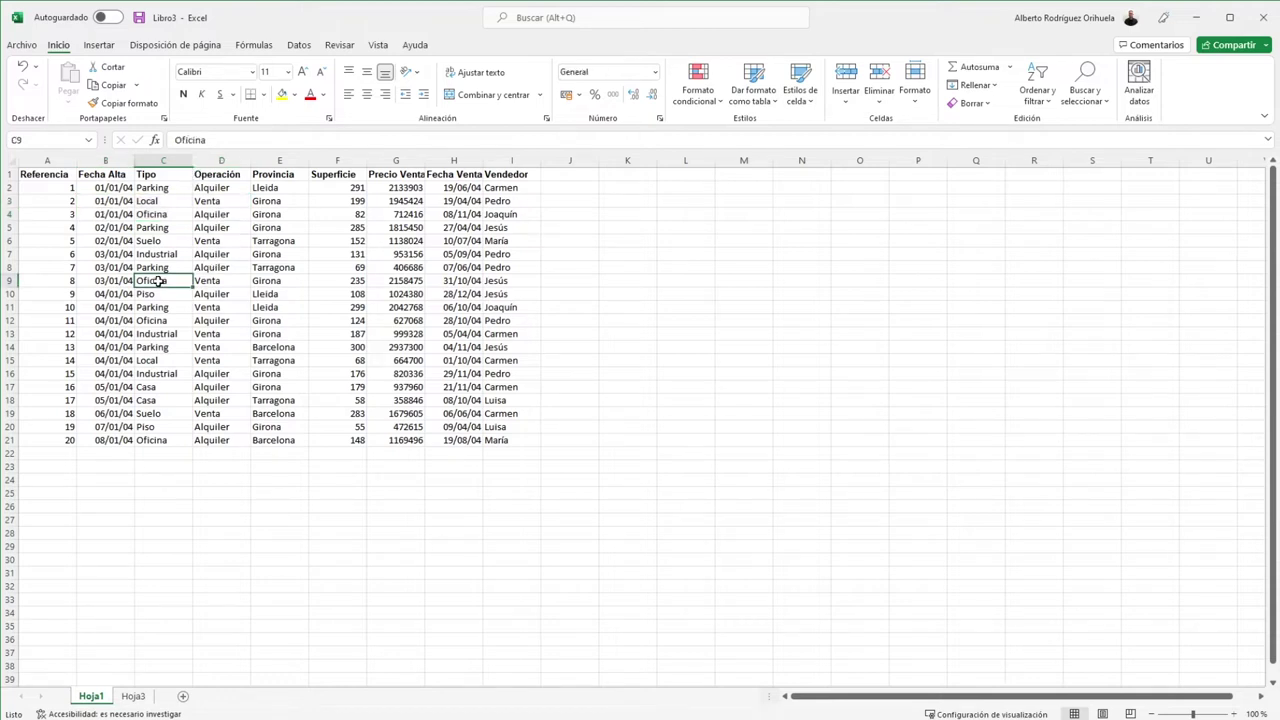
left_click(277, 293, "ctrl")
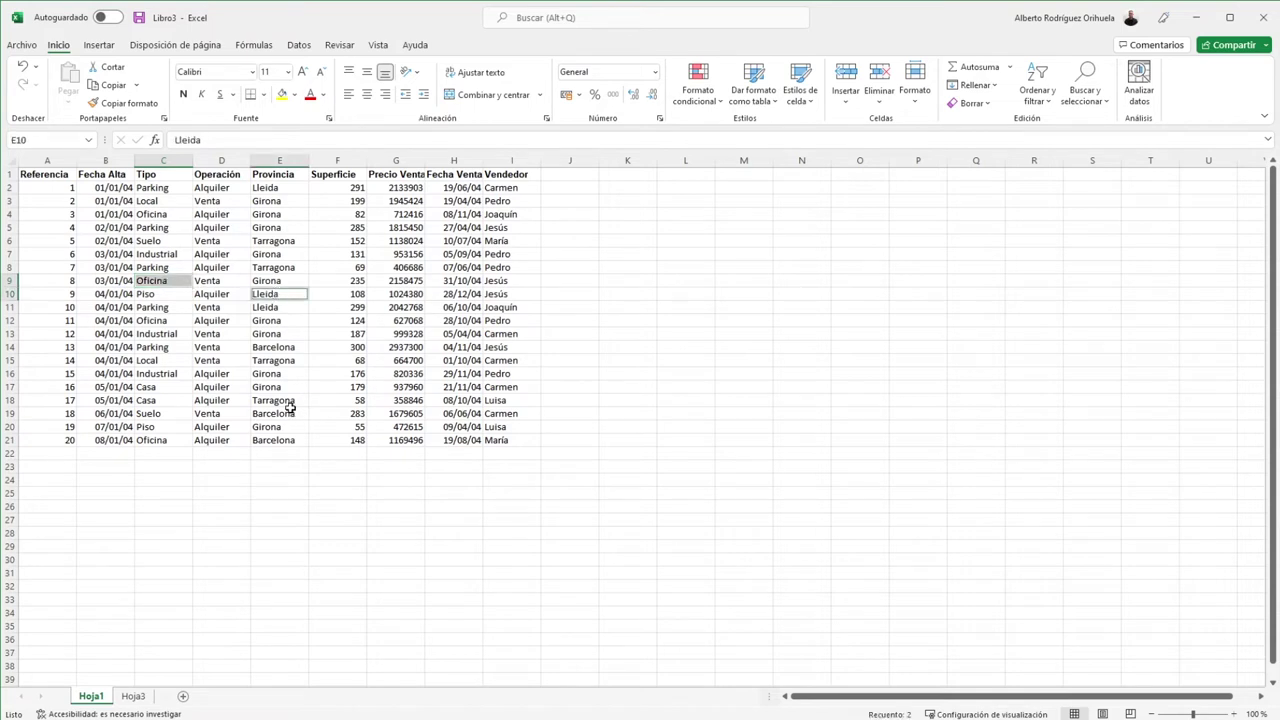
left_click(170, 312)
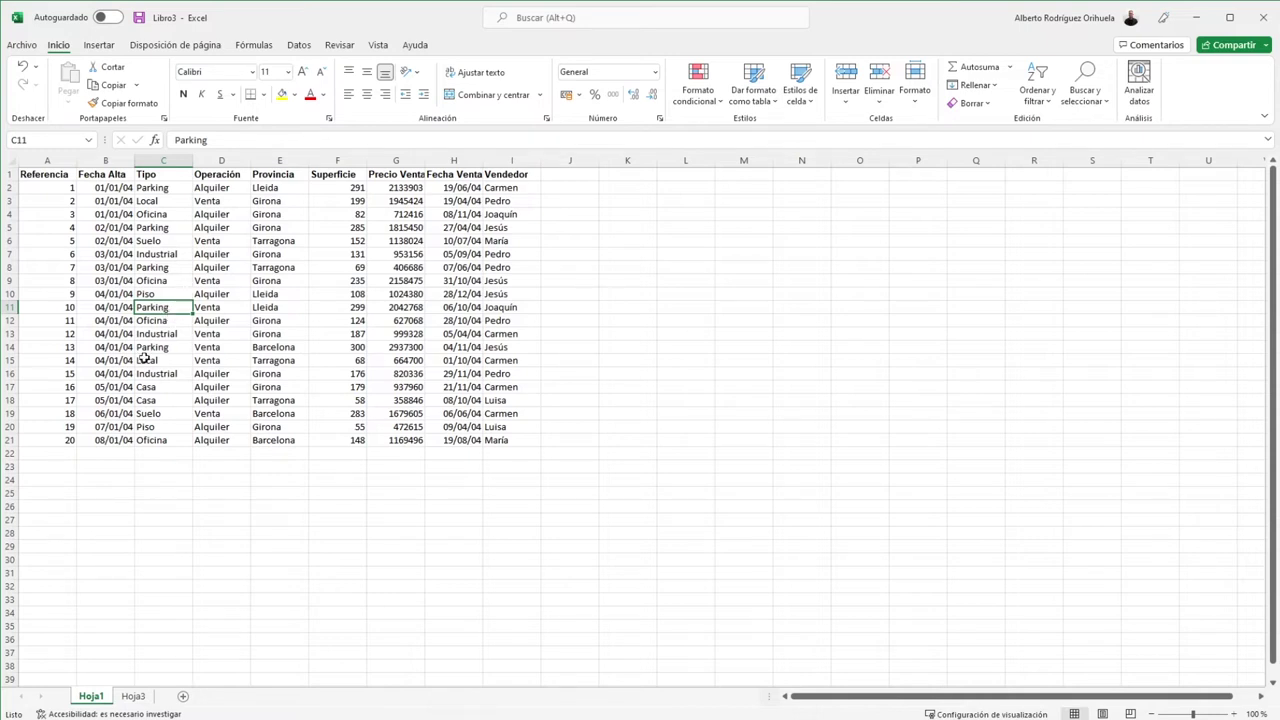
- Make the range C9:E14 bold with dark red text
left_click_drag(158, 282, 262, 342)
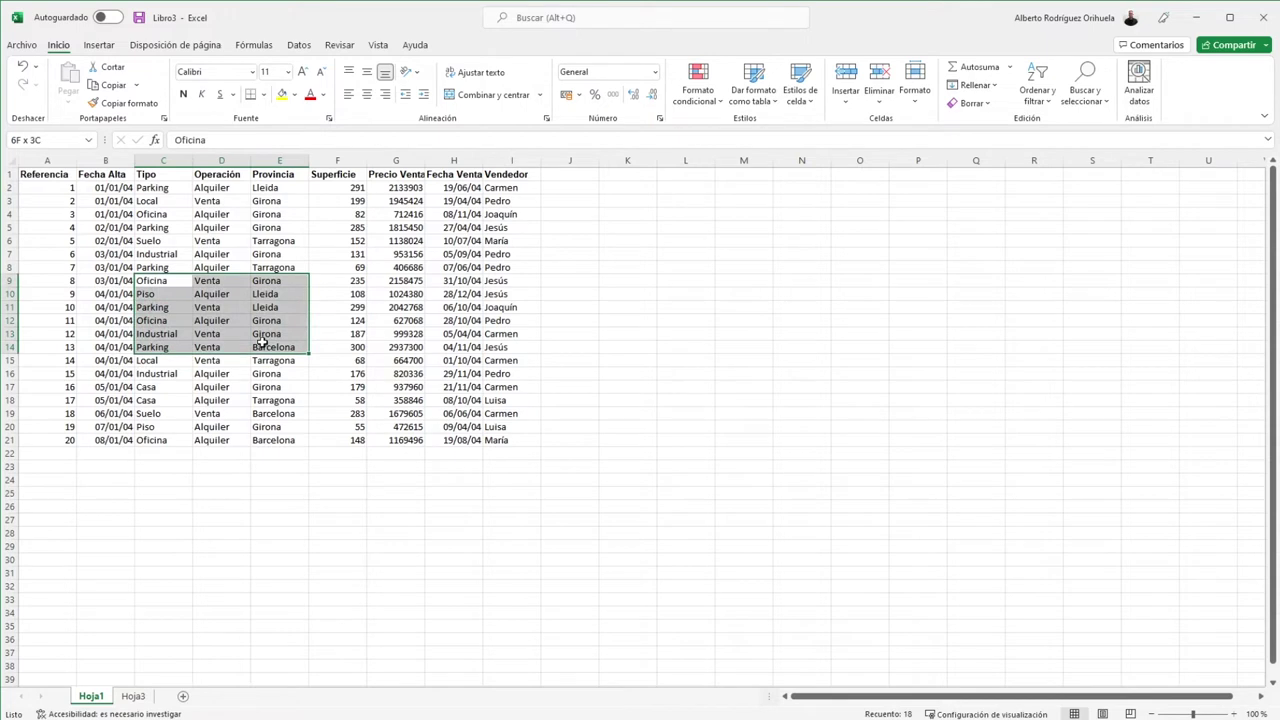
left_click(183, 94)
left_click(310, 94)
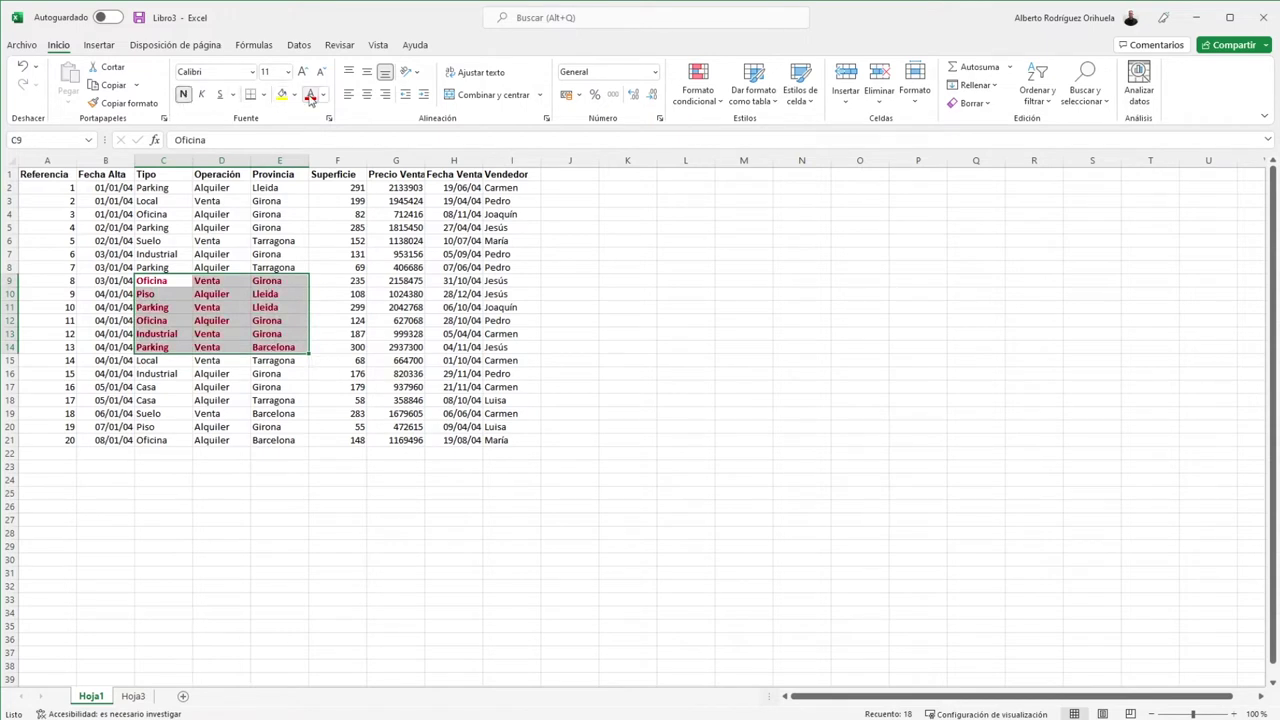
left_click(378, 319)
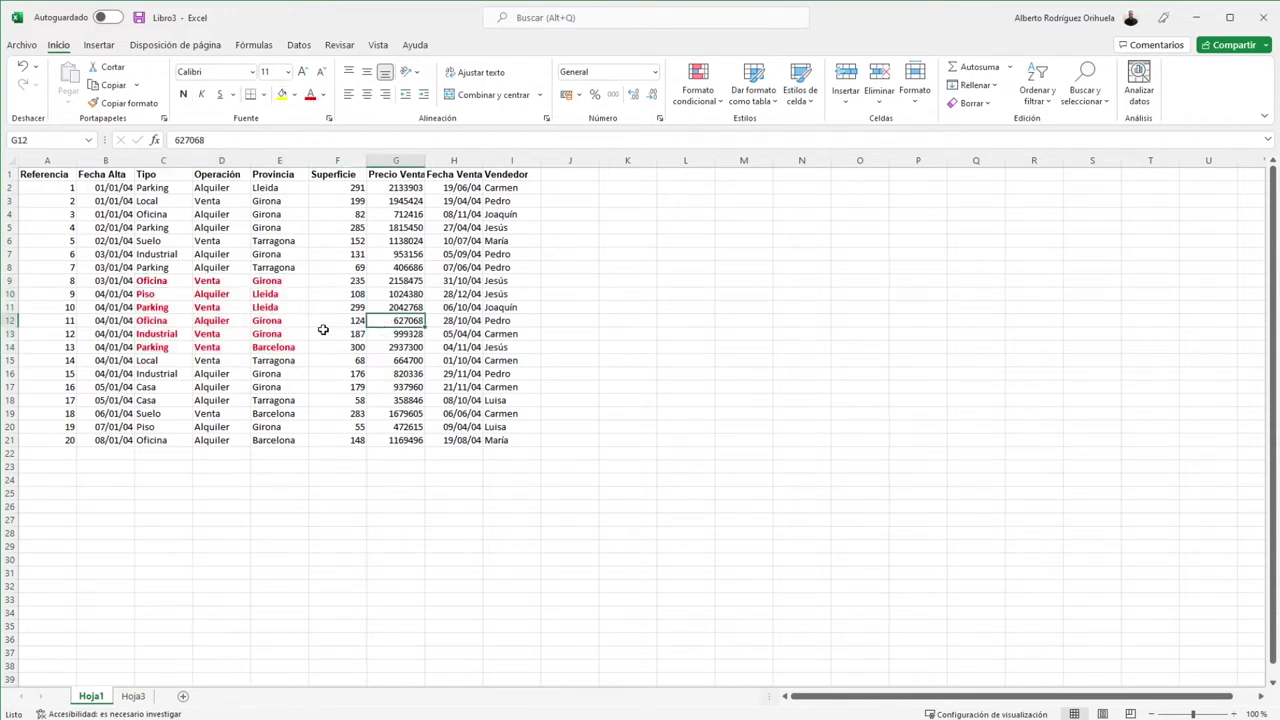
- Select the Provincia and Superficie data E1:F21, including the header row
left_click(284, 184)
left_click_drag(284, 184, 357, 440)
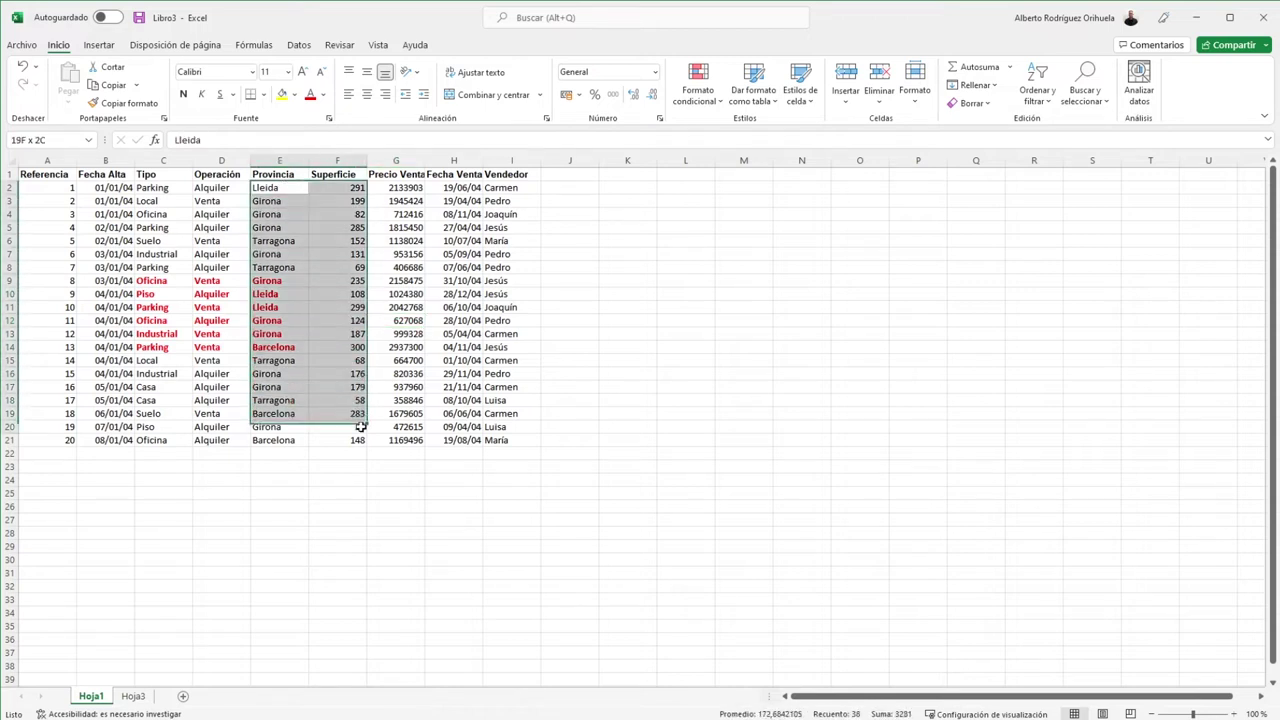
left_click_drag(274, 175, 357, 440)
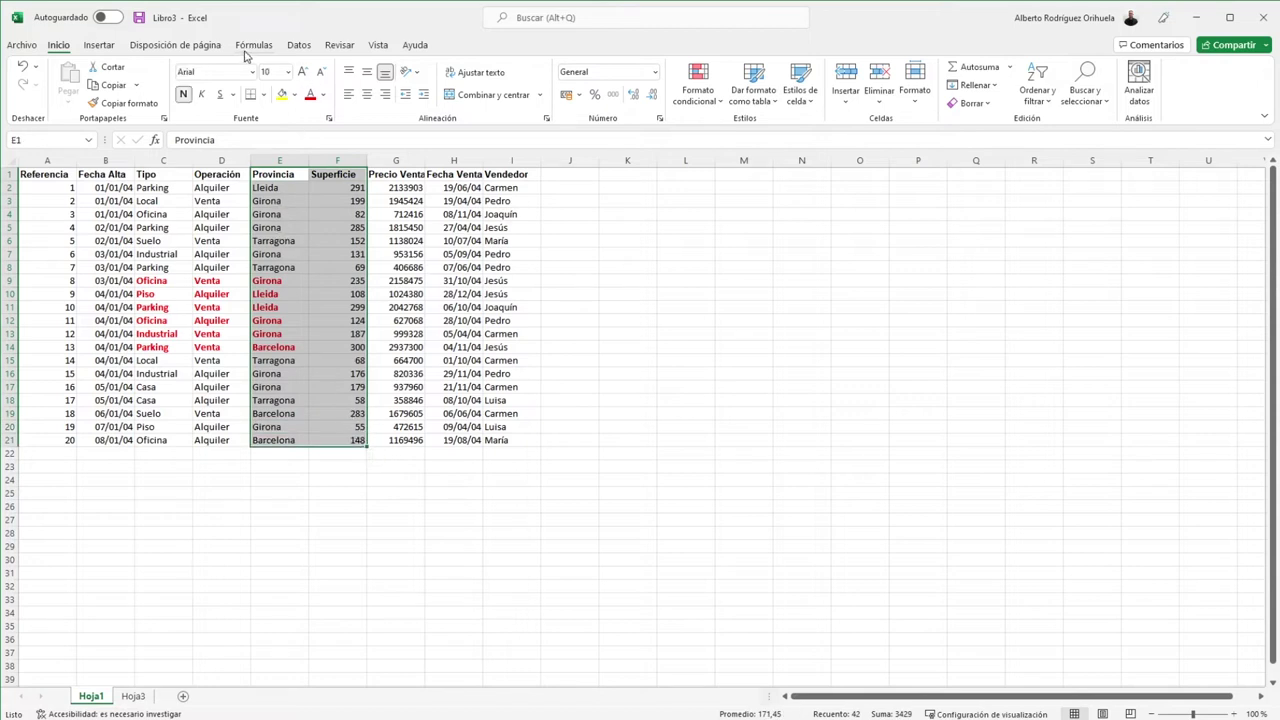
- Insert the recommended pivot column chart on Hoja4, move it up-left, and return to Hoja1
left_click(99, 45)
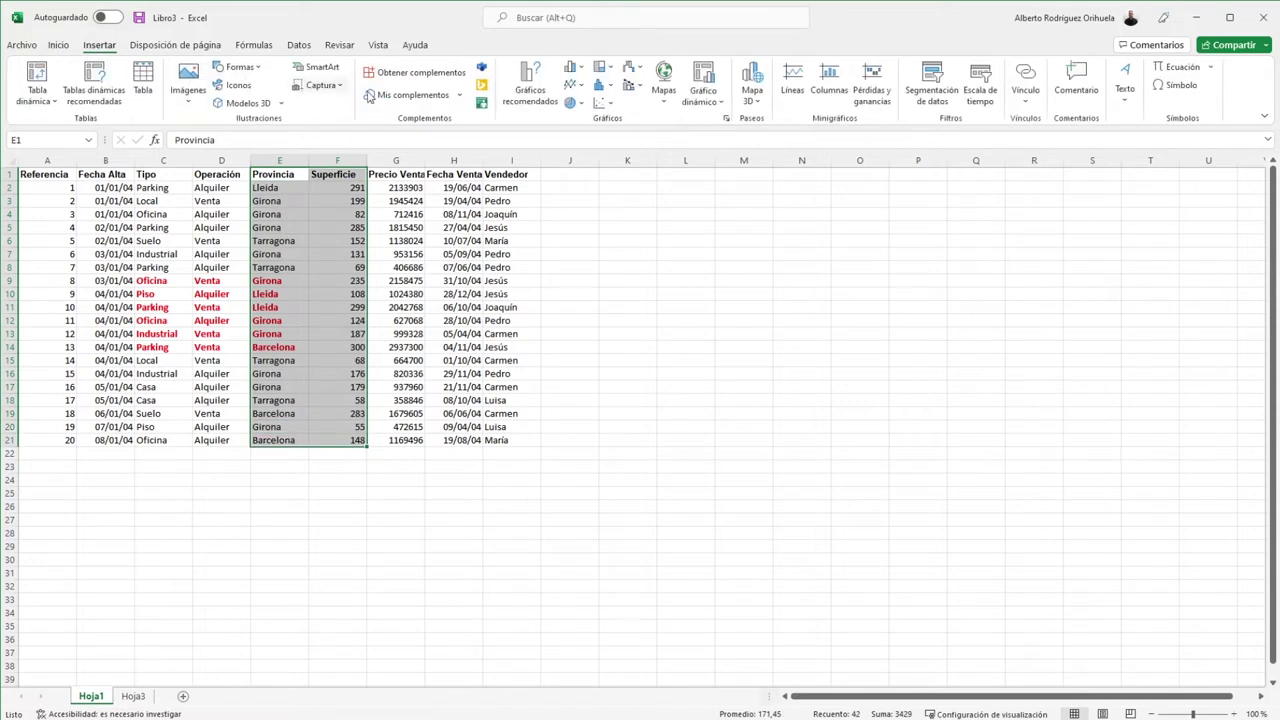
left_click(530, 90)
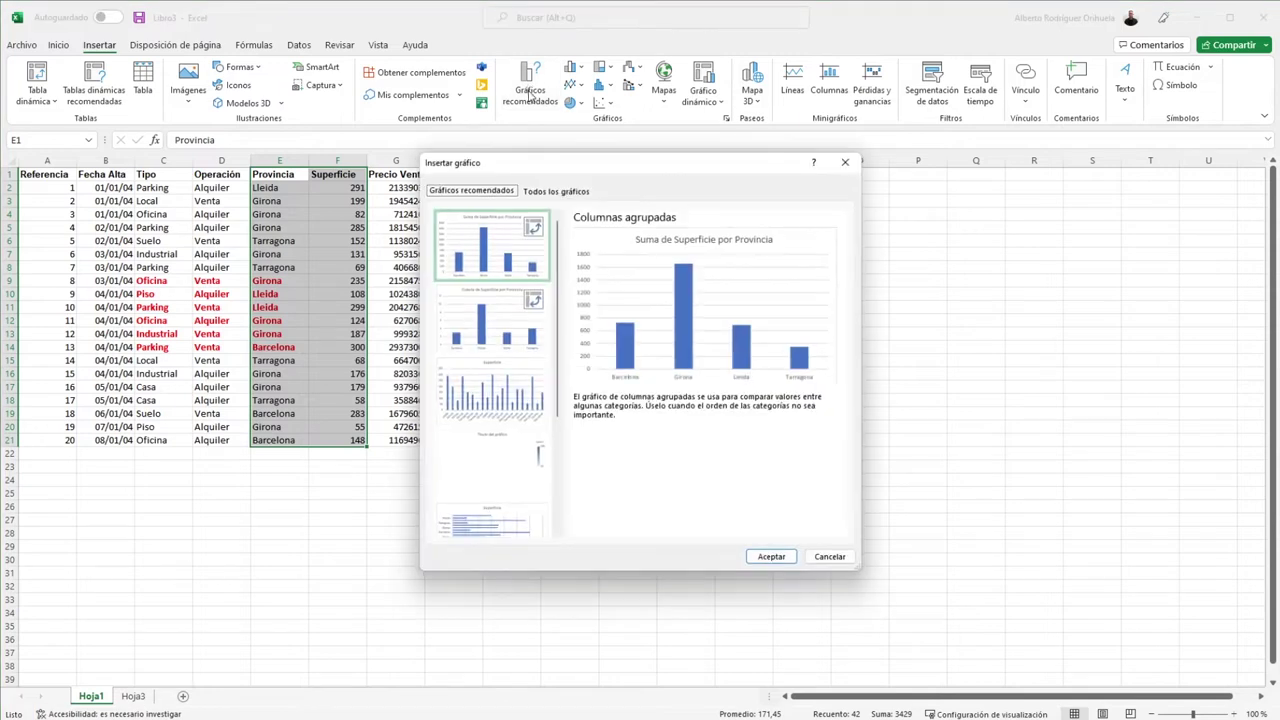
left_click(785, 559)
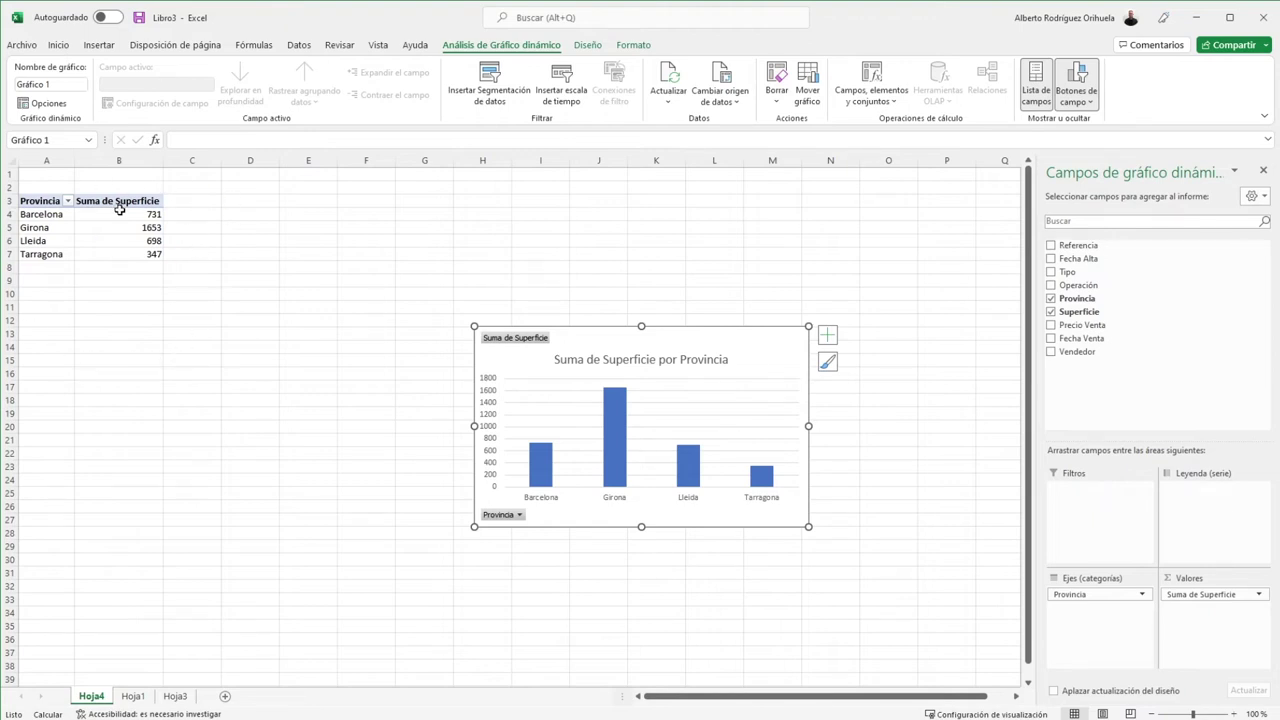
left_click_drag(750, 346, 466, 295)
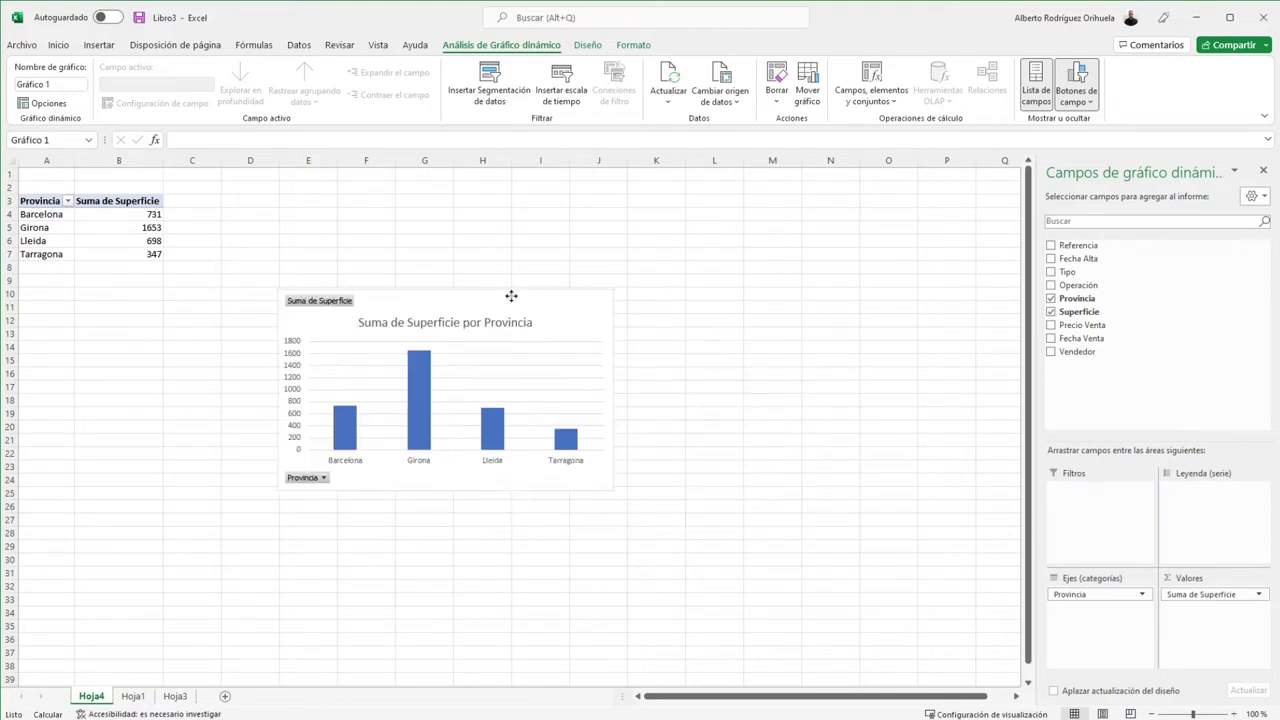
left_click(132, 697)
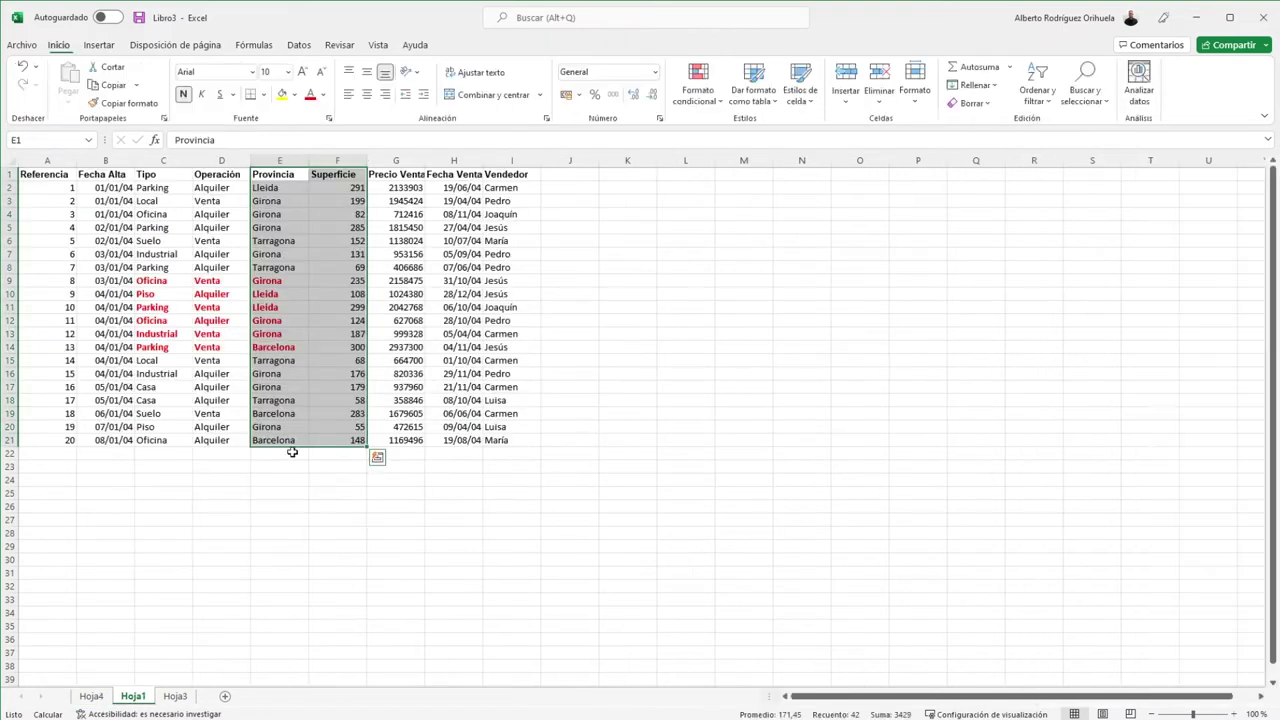
- Enter =SUMA(F2:F21) in F22 to total the Superficie column, giving 3429
left_click(328, 456)
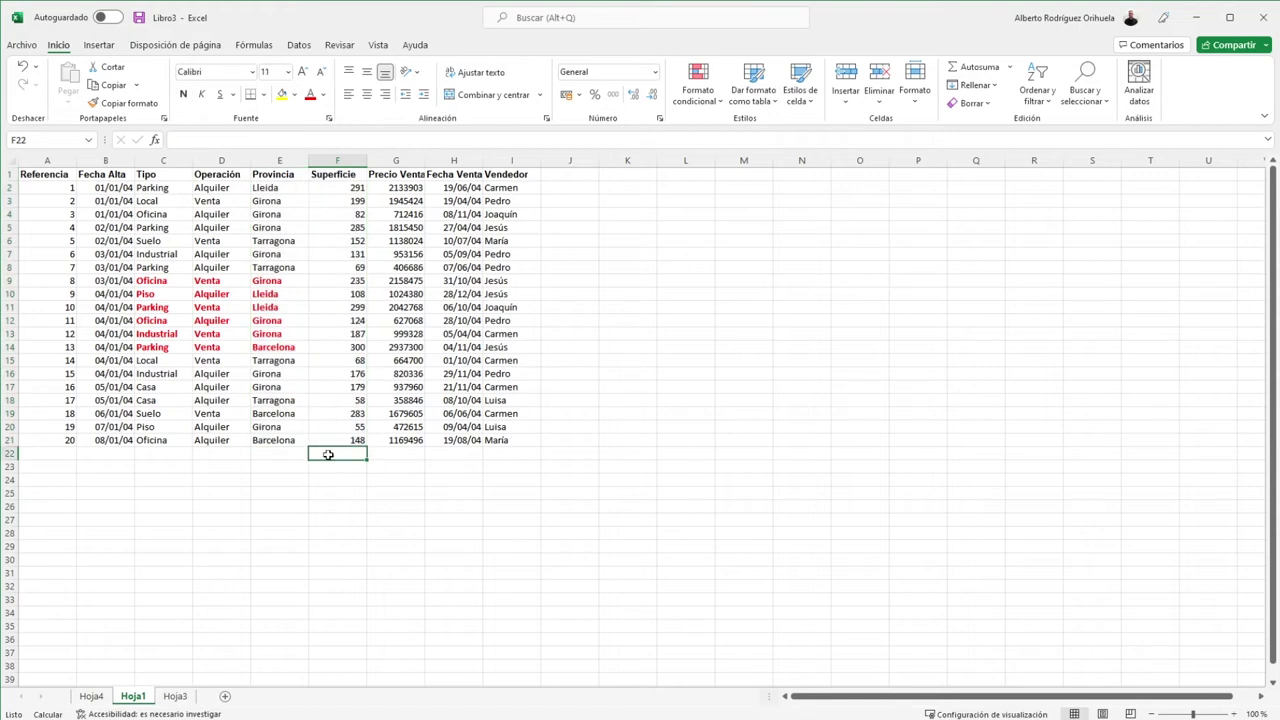
double_click(328, 455)
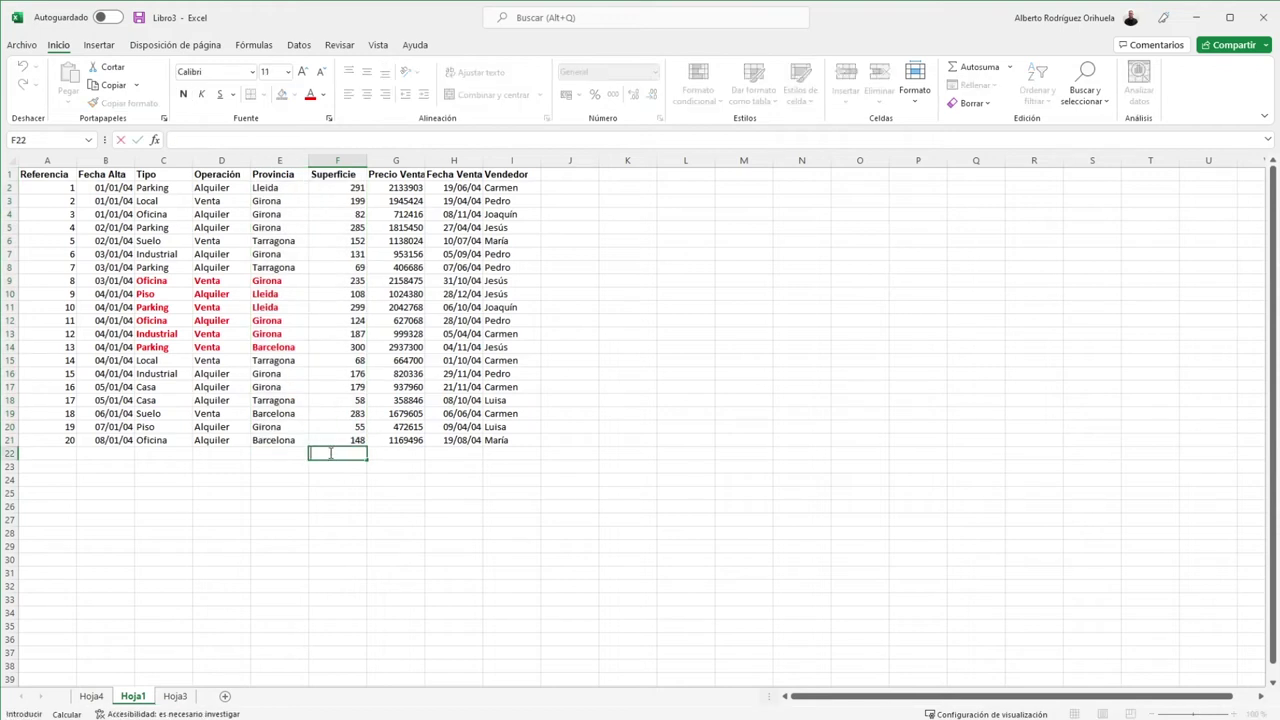
type("=suma(")
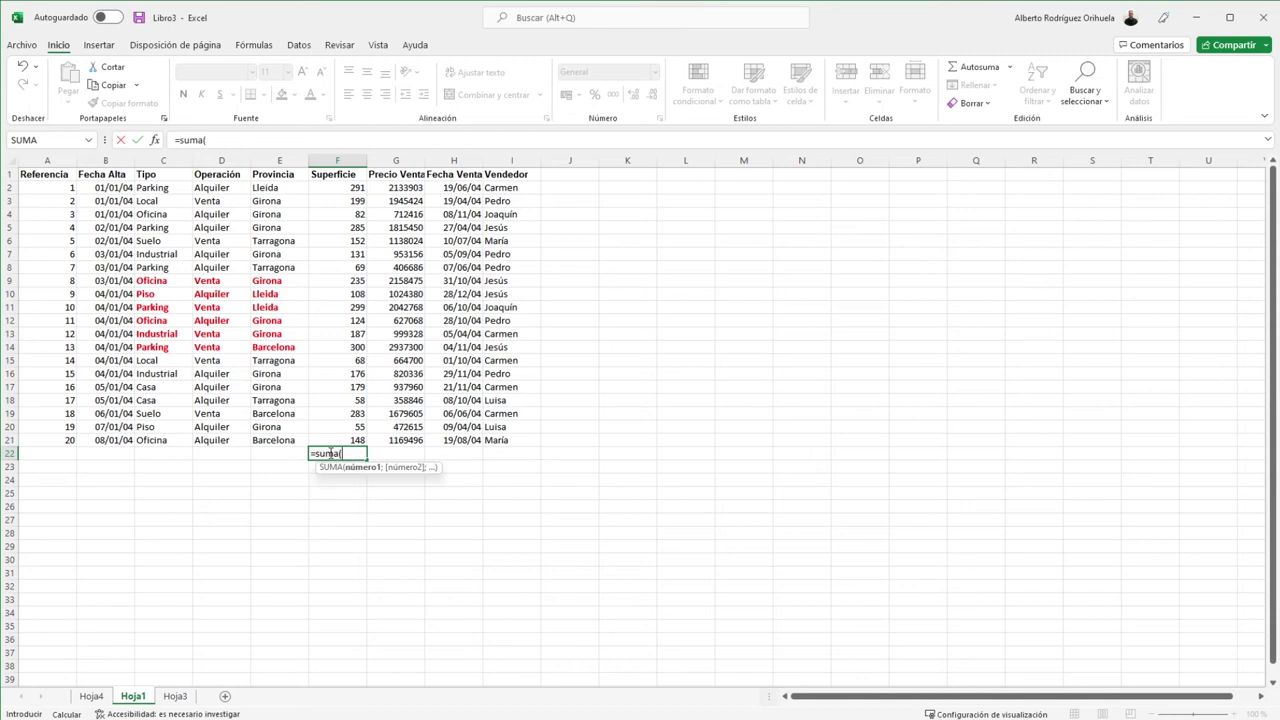
left_click_drag(351, 188, 338, 447)
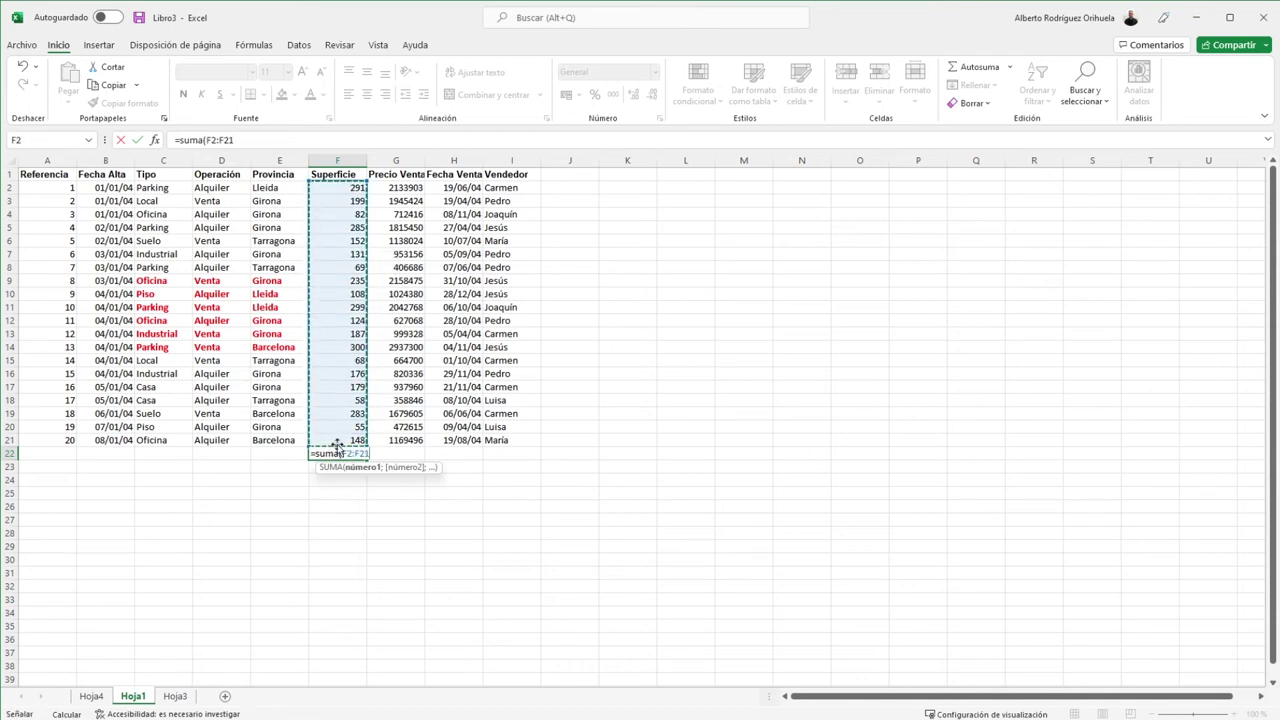
key("Return")
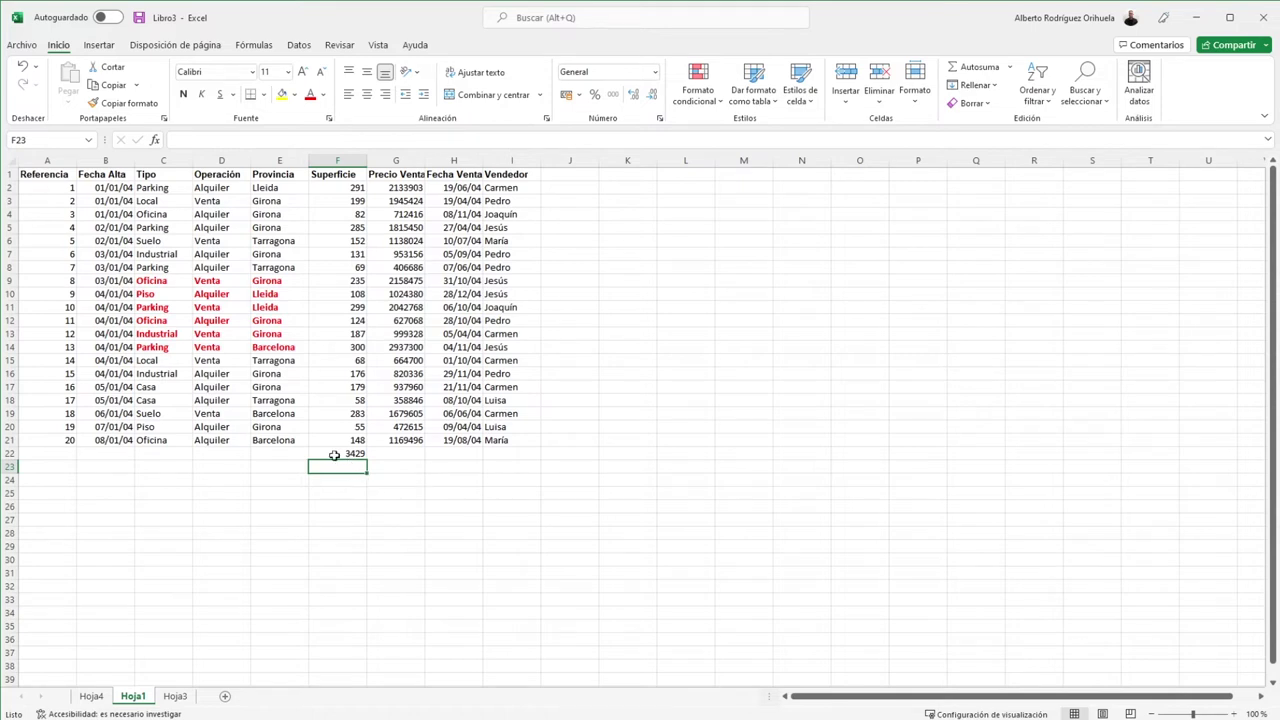
left_click(155, 428)
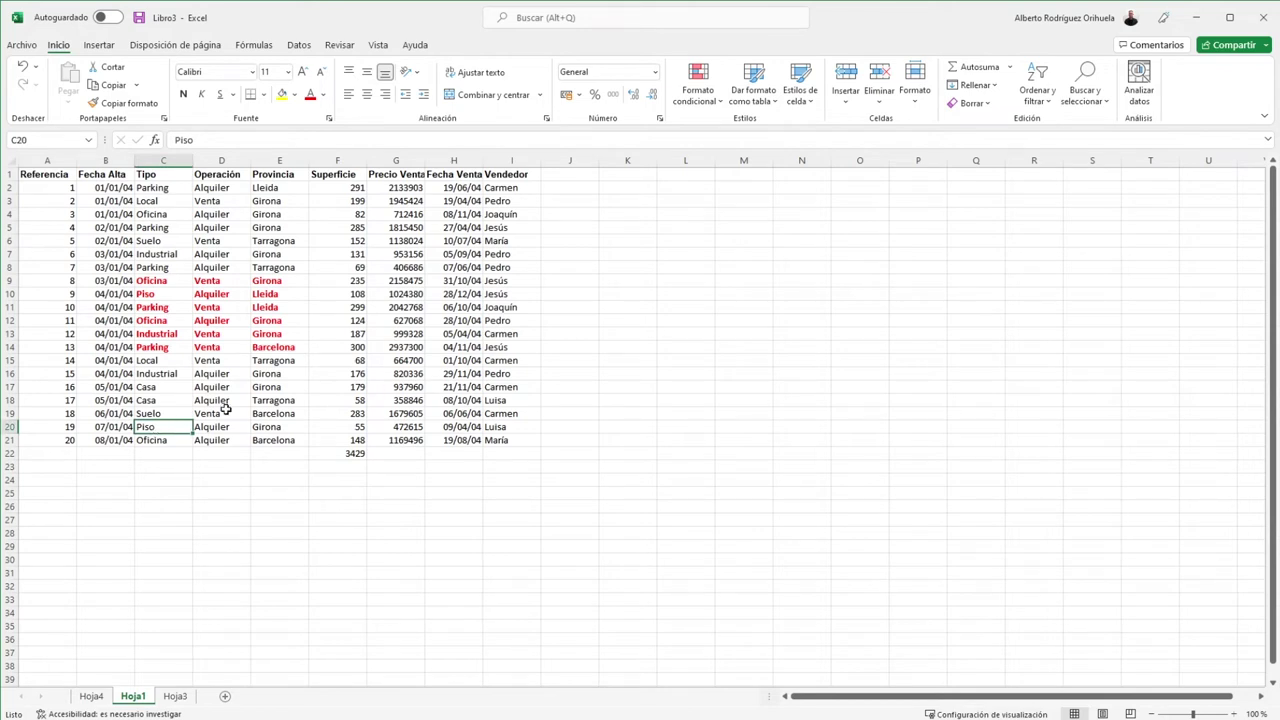
mouse_move(114, 372)
left_mouse_down()
mouse_move(229, 404)
mouse_move(393, 417)
mouse_move(291, 378)
mouse_move(301, 402)
left_mouse_up()
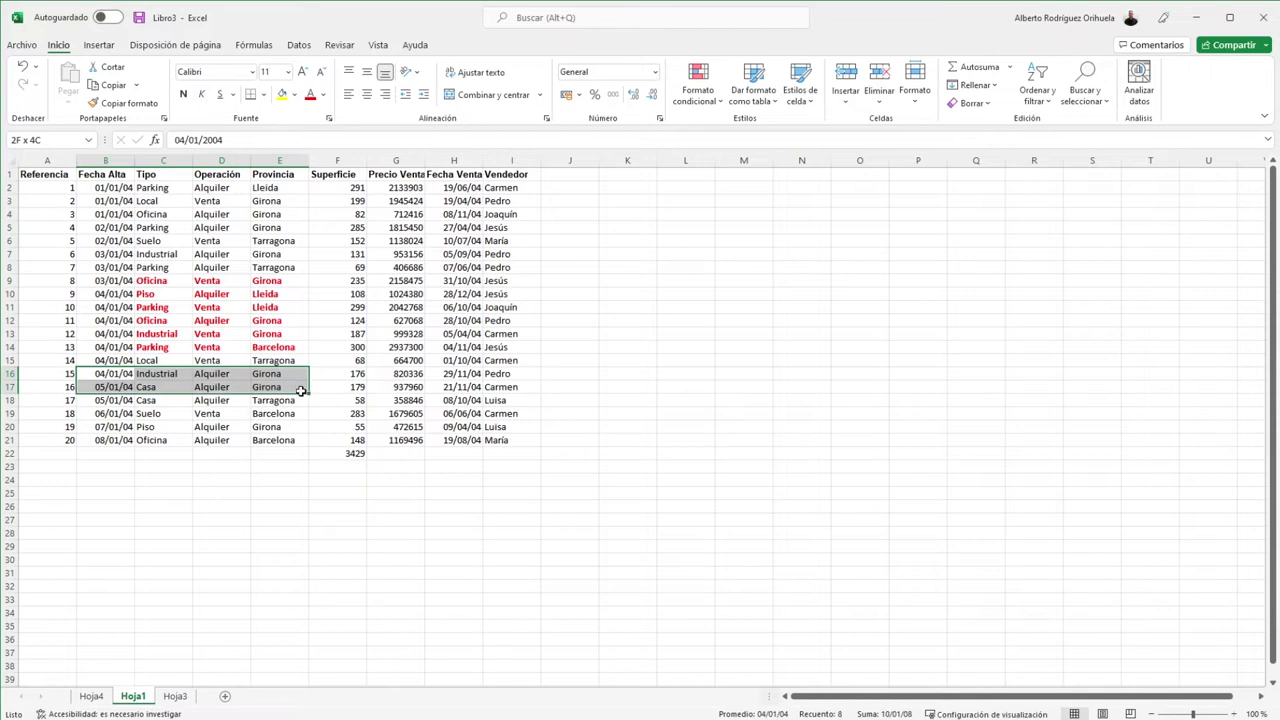
left_click(337, 373)
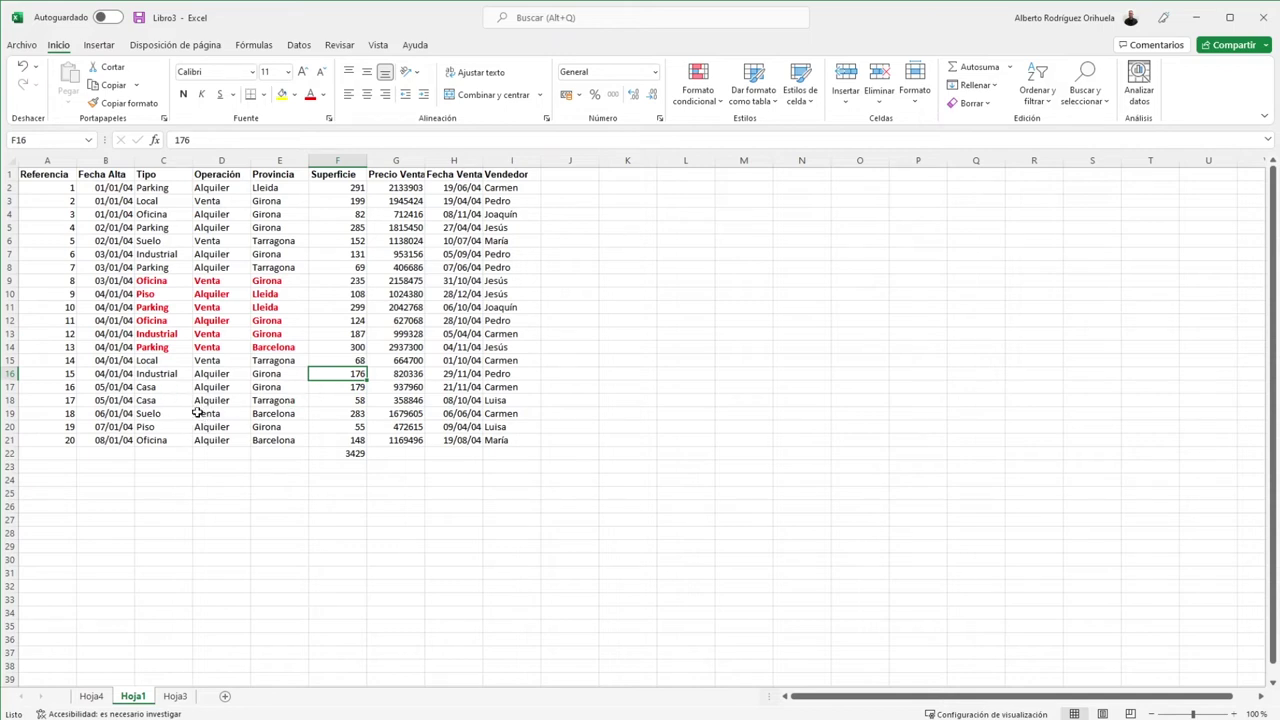
left_click(95, 696)
left_click(135, 696)
scroll(428, 447, "down", 2)
scroll(421, 444, "up", 2)
- Select the block C3:H16, then move the active cell to C5
left_click_drag(146, 199, 460, 345)
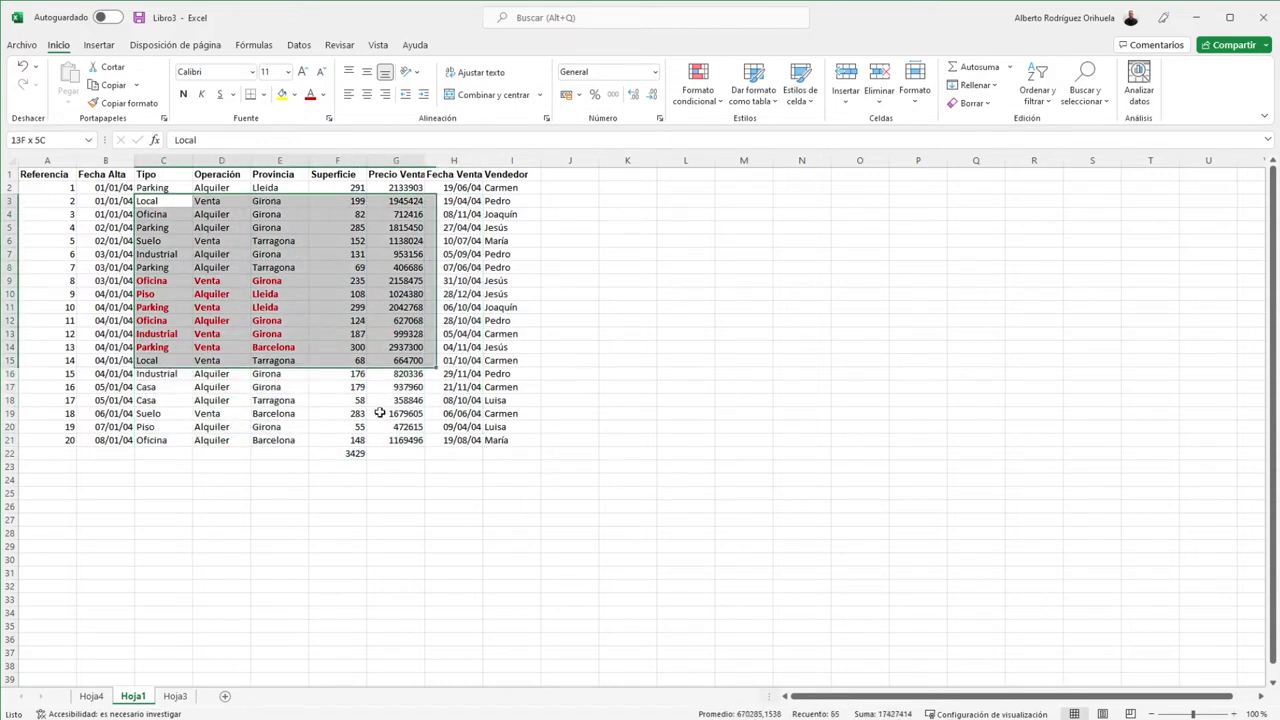
left_click_drag(461, 344, 435, 374)
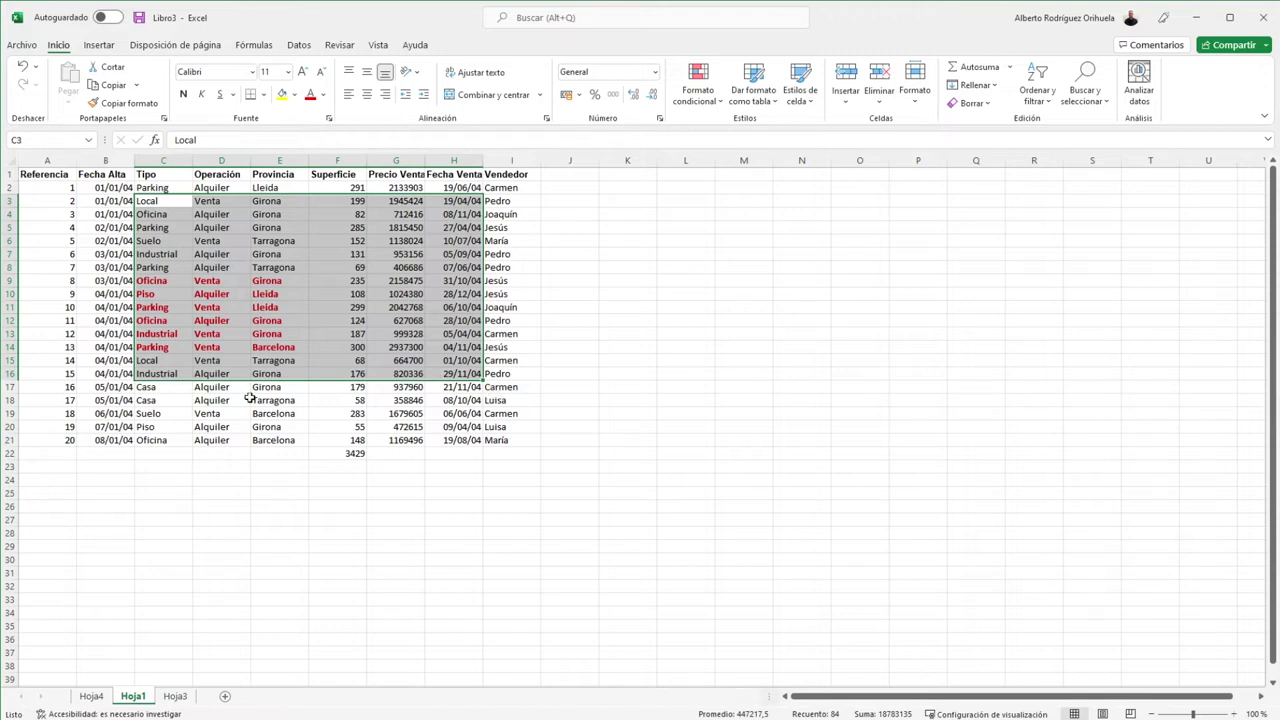
left_click(117, 244)
key("Right")
key("Up")
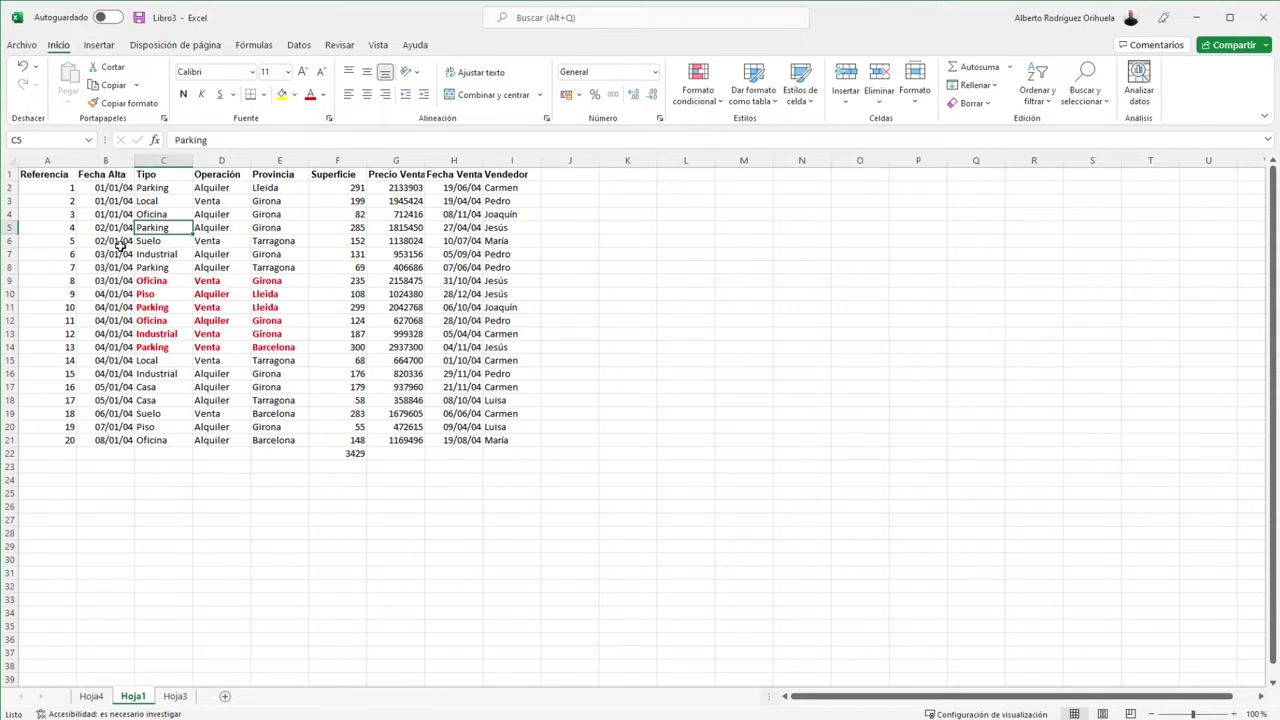
- Extend the selection from C5 to C5:G8 with Shift and the arrow keys
key("shift+Right")
key("shift+Right")
key("shift+Down")
key("shift+Down")
key("shift+Down")
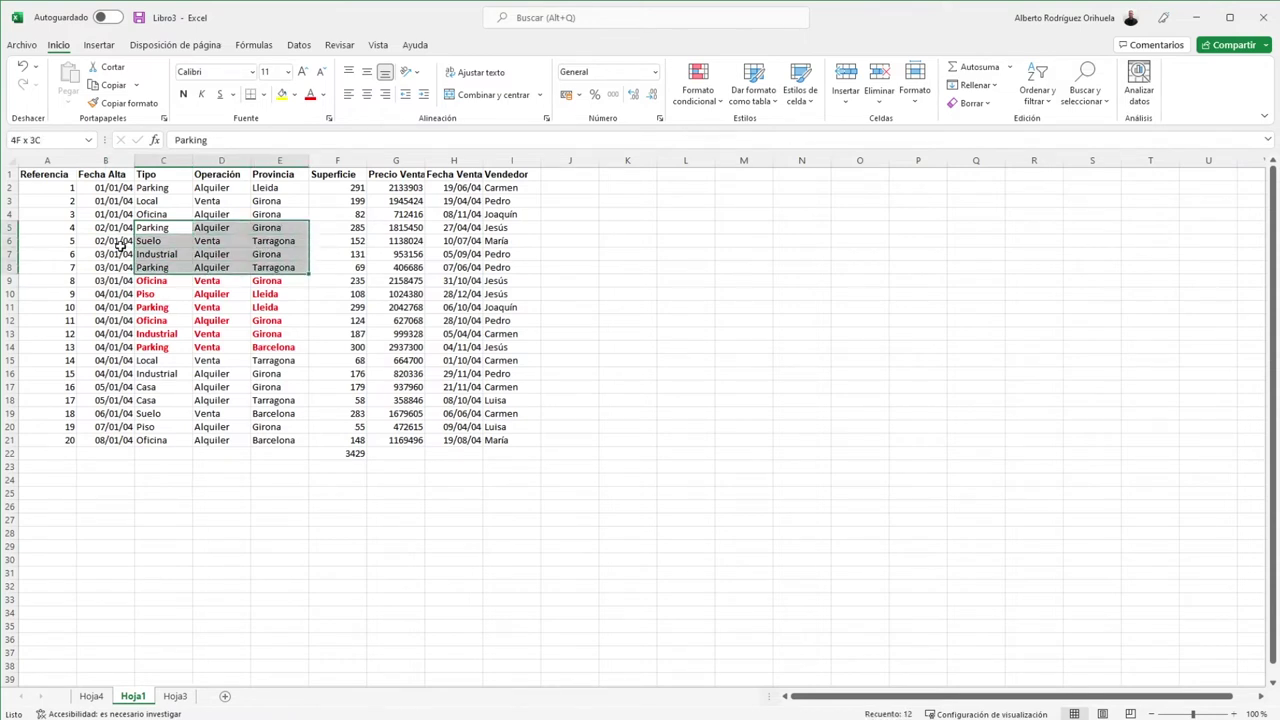
key("shift+Right")
key("shift+Right")
key("shift+Down")
key("shift+Down")
key("shift+Up")
key("shift+Up")
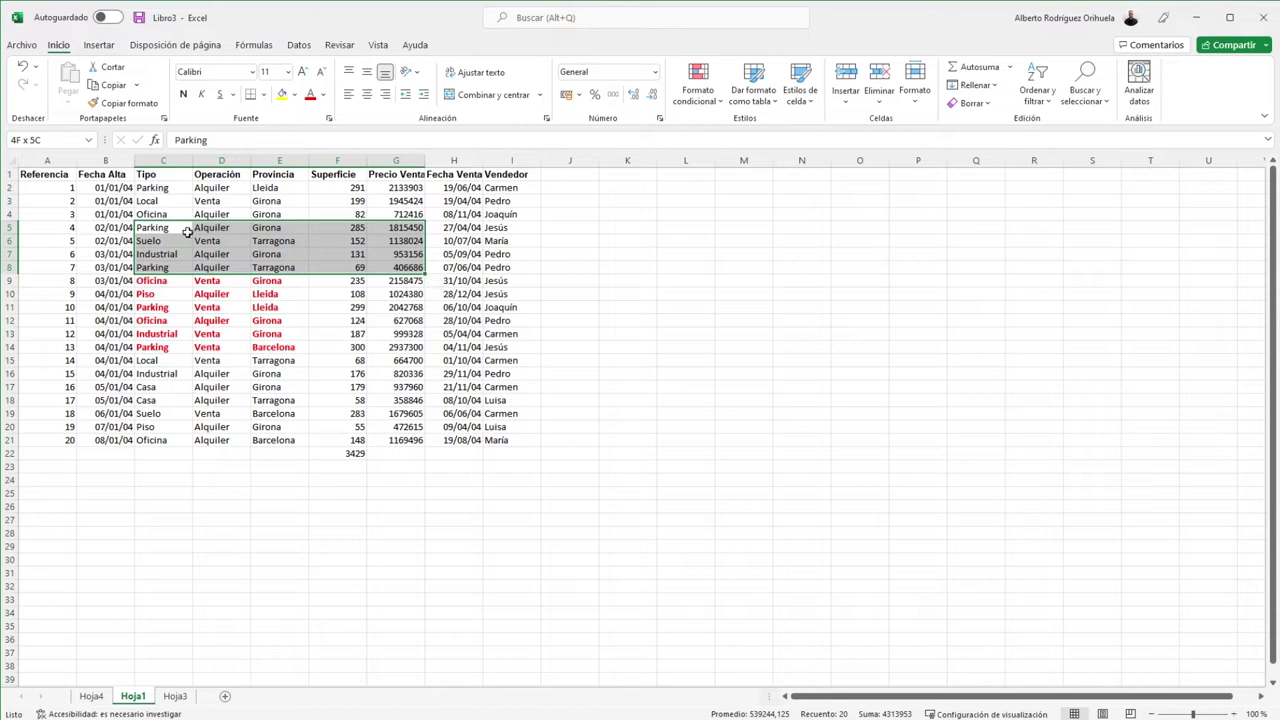
- Use the Name Box to jump to C7, then select the range C7:F12
left_click(72, 140)
type("C7")
key("Return")
left_click(61, 141)
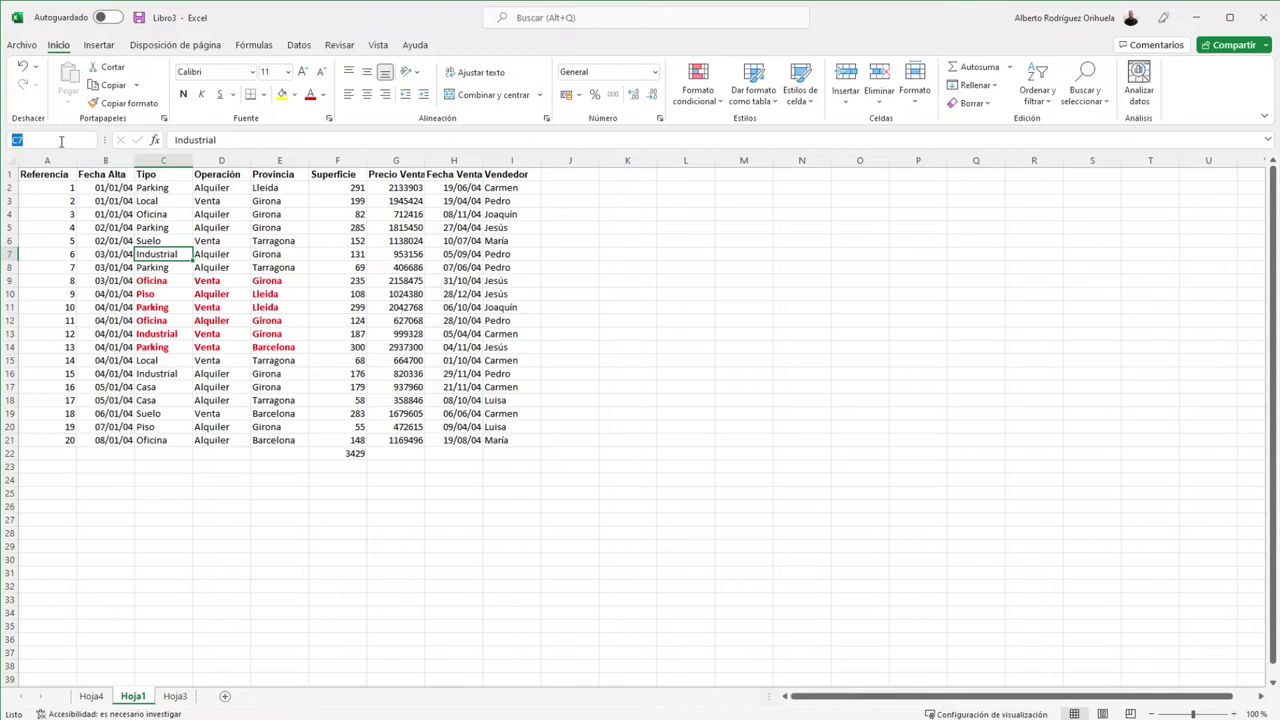
type("C")
type("7:")
type("F")
type("12")
key("Return")
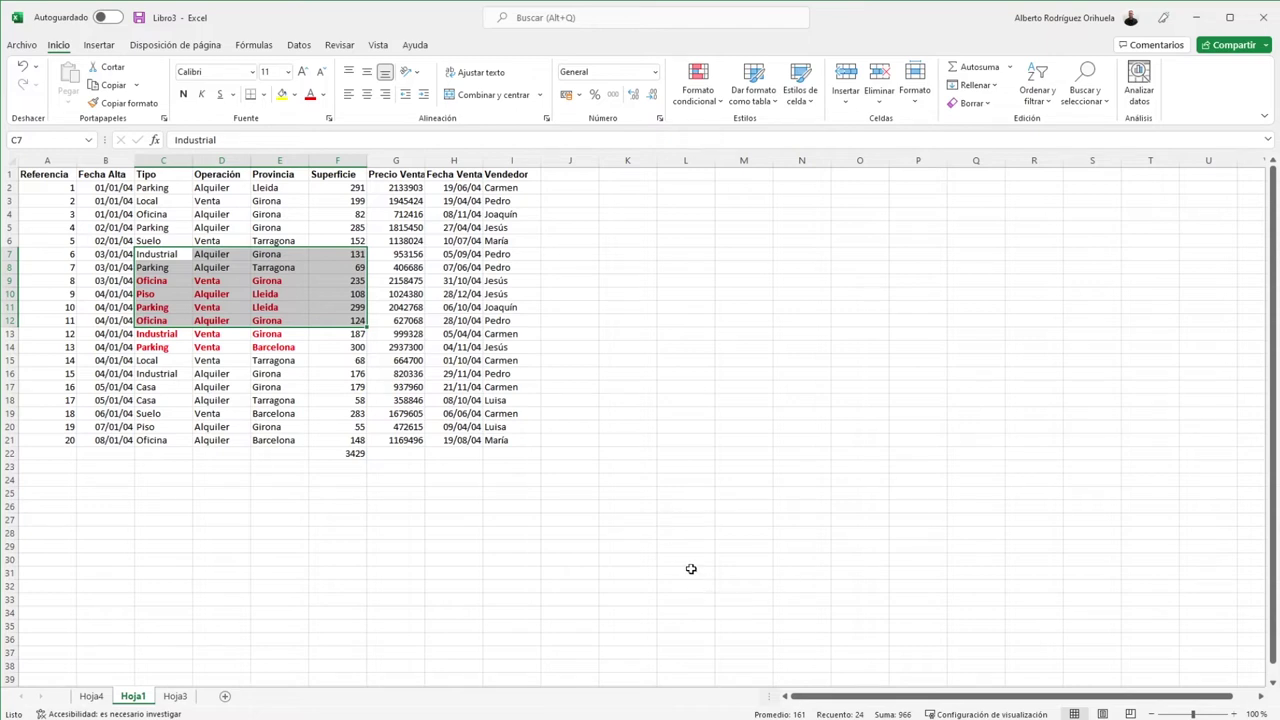
left_click_drag(1273, 421, 1260, 348)
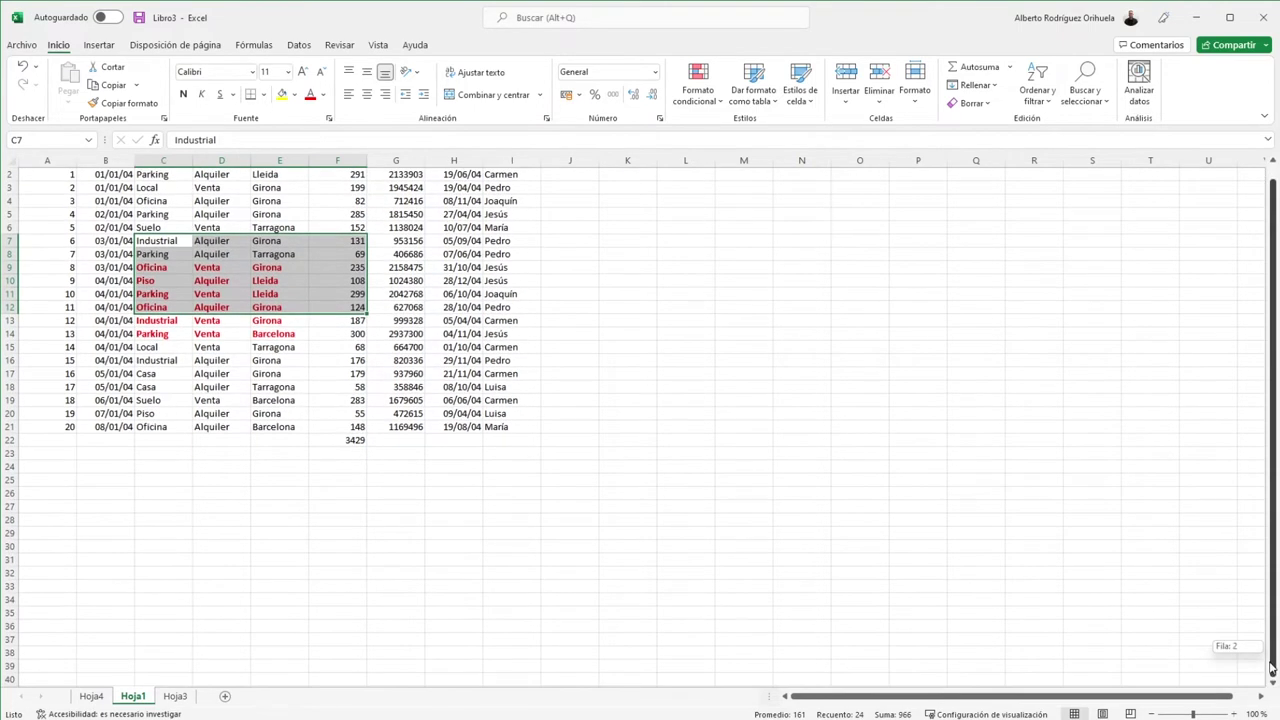
left_click_drag(1160, 695, 919, 708)
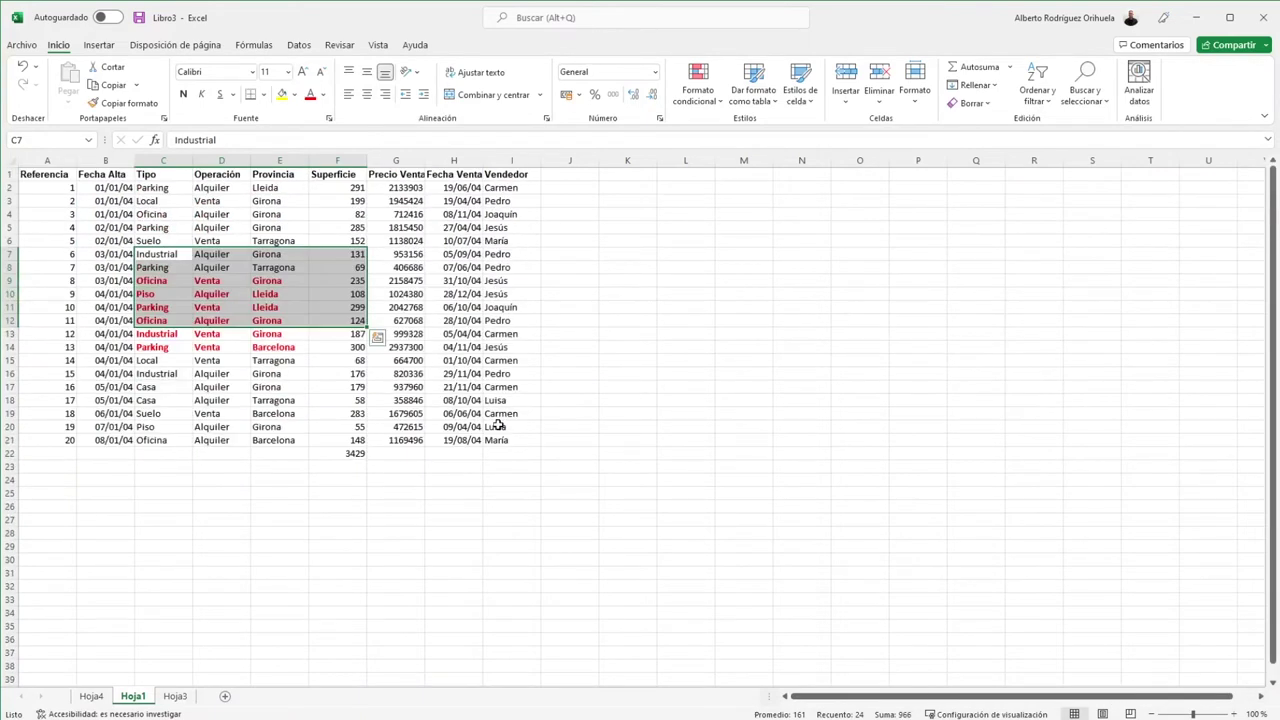
mouse_move(1228, 700)
left_mouse_down()
mouse_move(1251, 703)
mouse_move(1226, 703)
left_mouse_up()
scroll(786, 406, "down", 2)
scroll(786, 406, "up", 2)
scroll(780, 405, "down", 1)
scroll(778, 404, "up", 1)
scroll(775, 403, "down", 4)
scroll(775, 403, "up", 4)
left_click(735, 477)
left_click(444, 521)
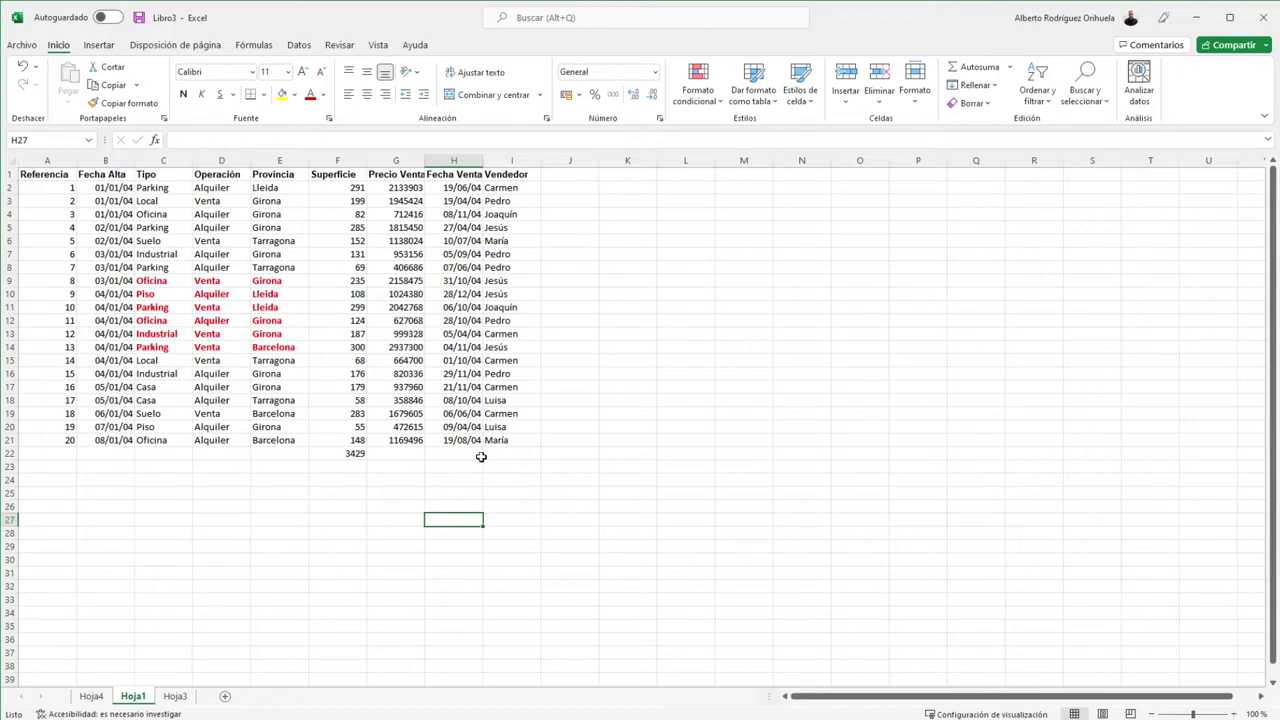
left_click(68, 189)
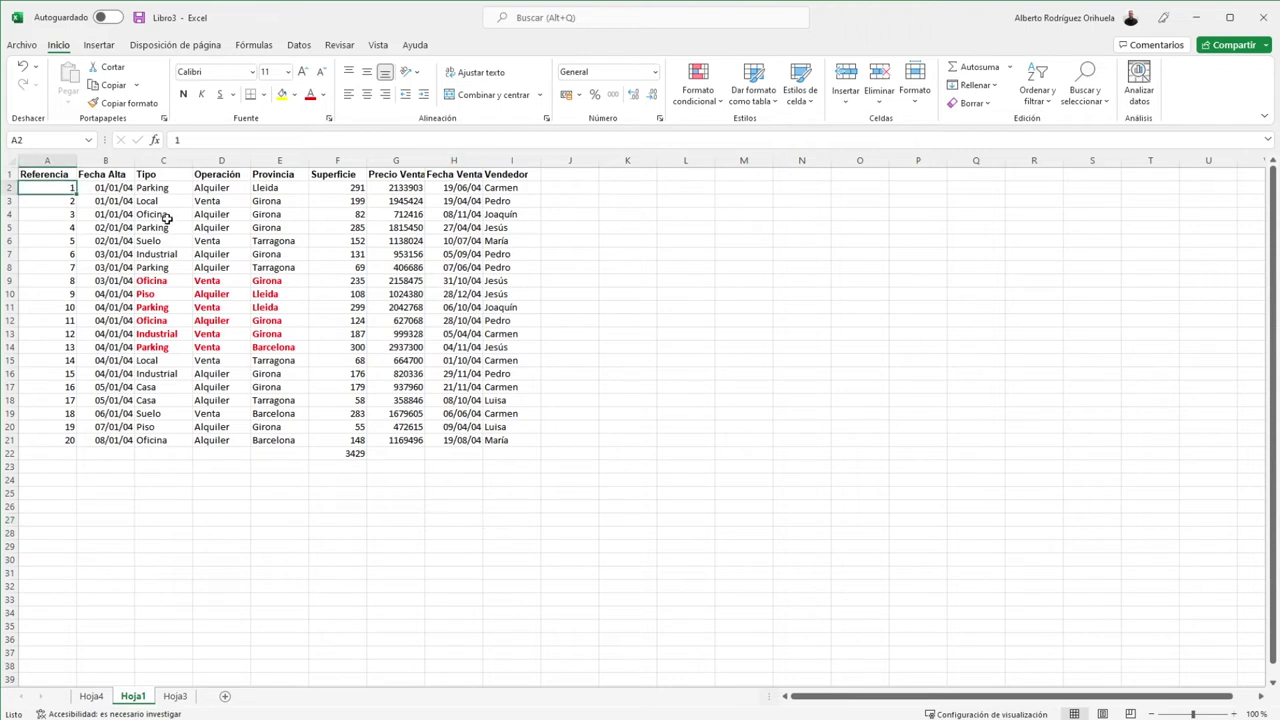
left_click(121, 213)
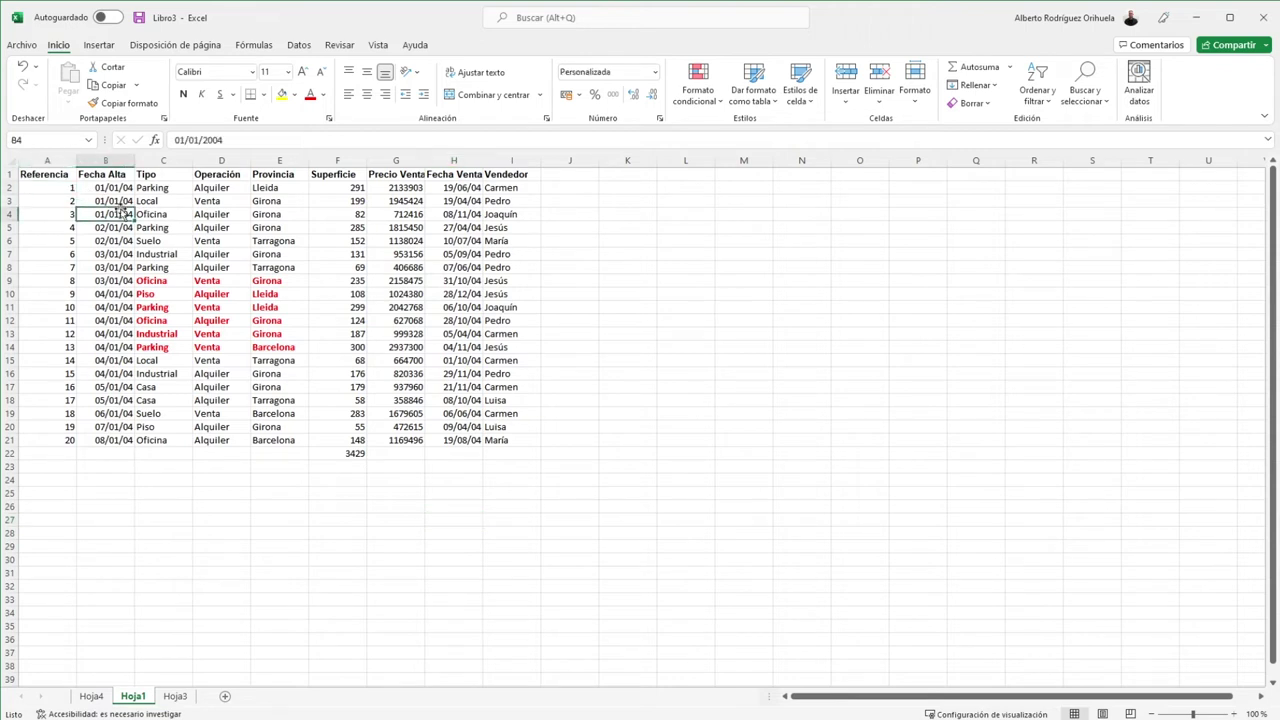
key("Page_Down")
key("Page_Down")
key("Page_Down")
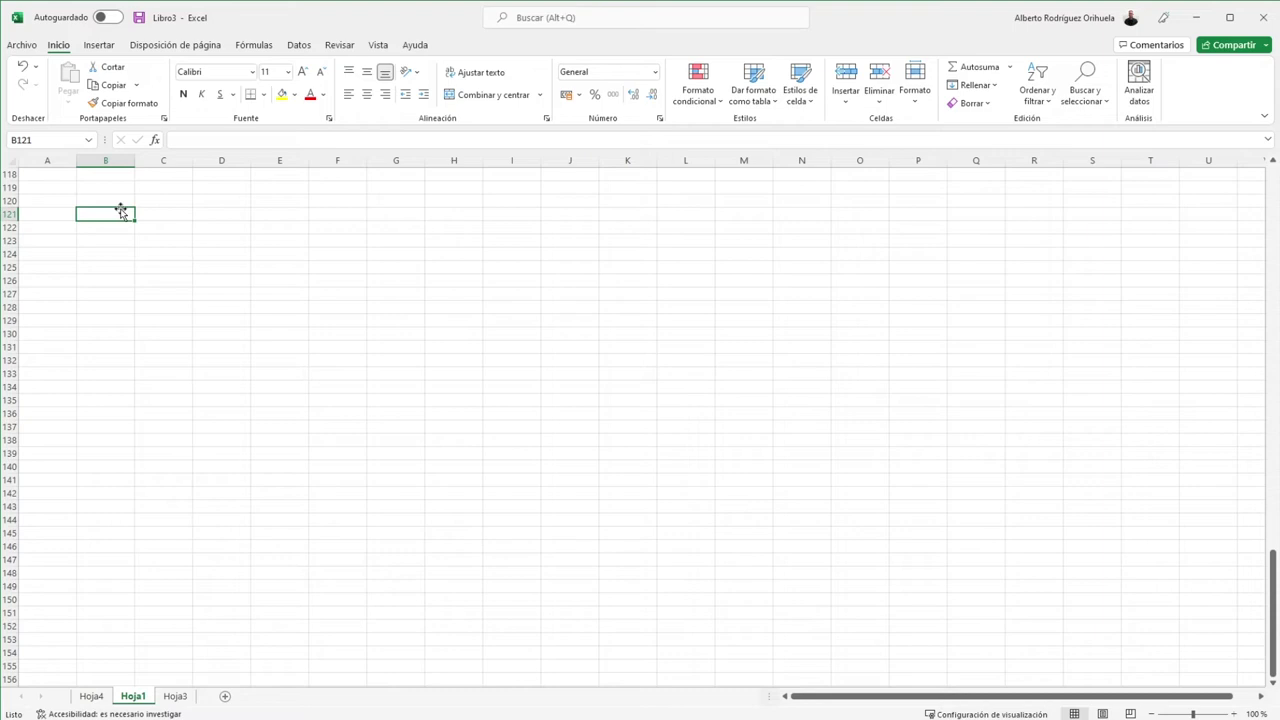
key("Page_Up")
key("Page_Up")
key("Page_Up")
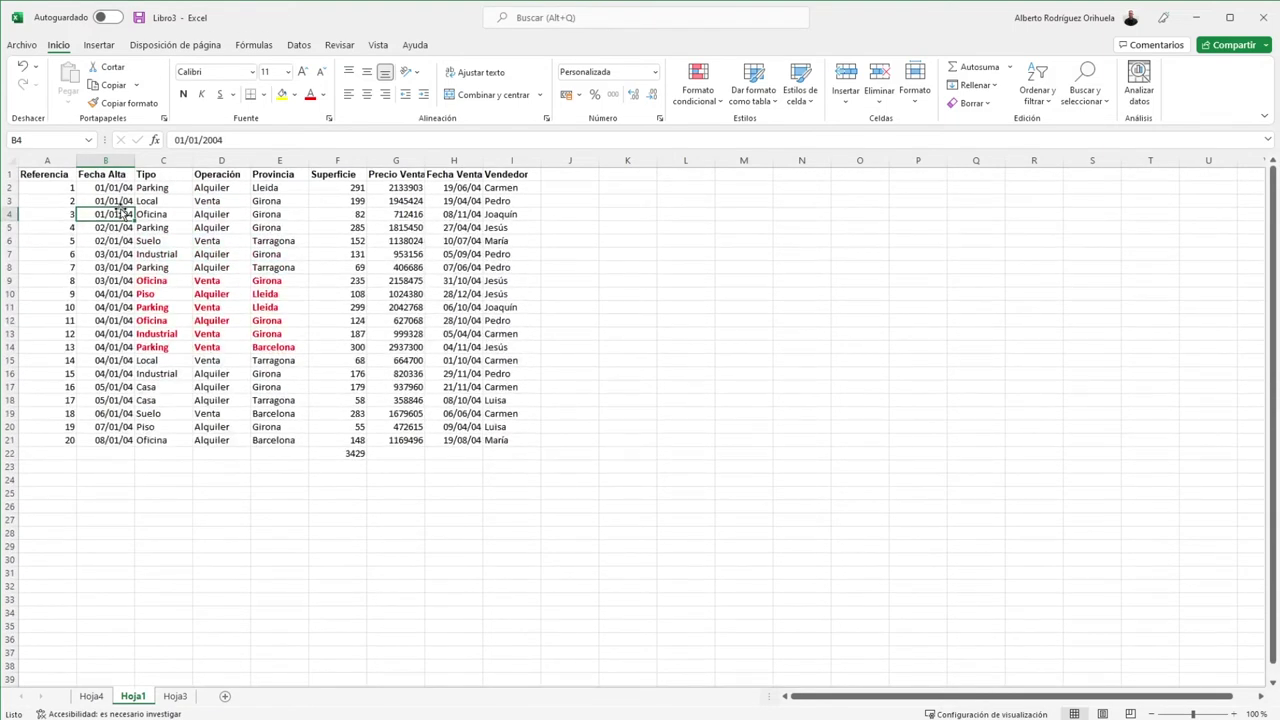
key("Page_Down")
key("Page_Down")
key("Page_Down")
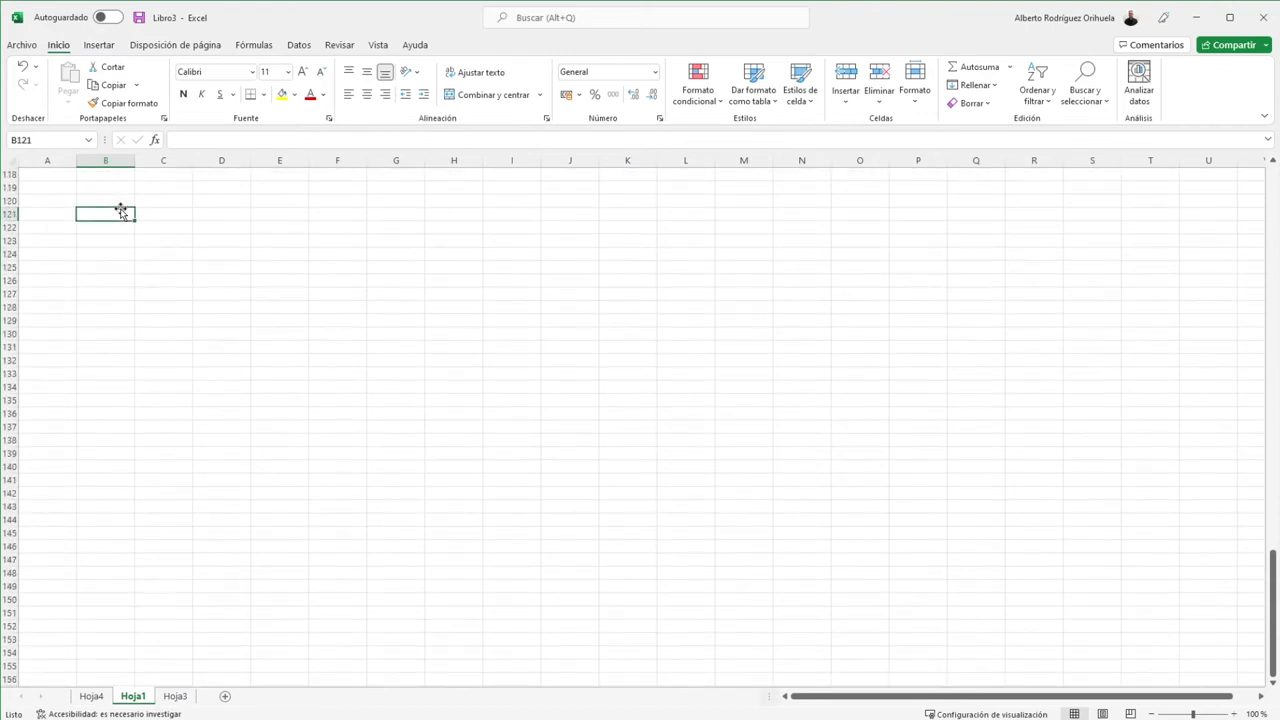
key("Page_Up")
key("Page_Up")
key("Page_Up")
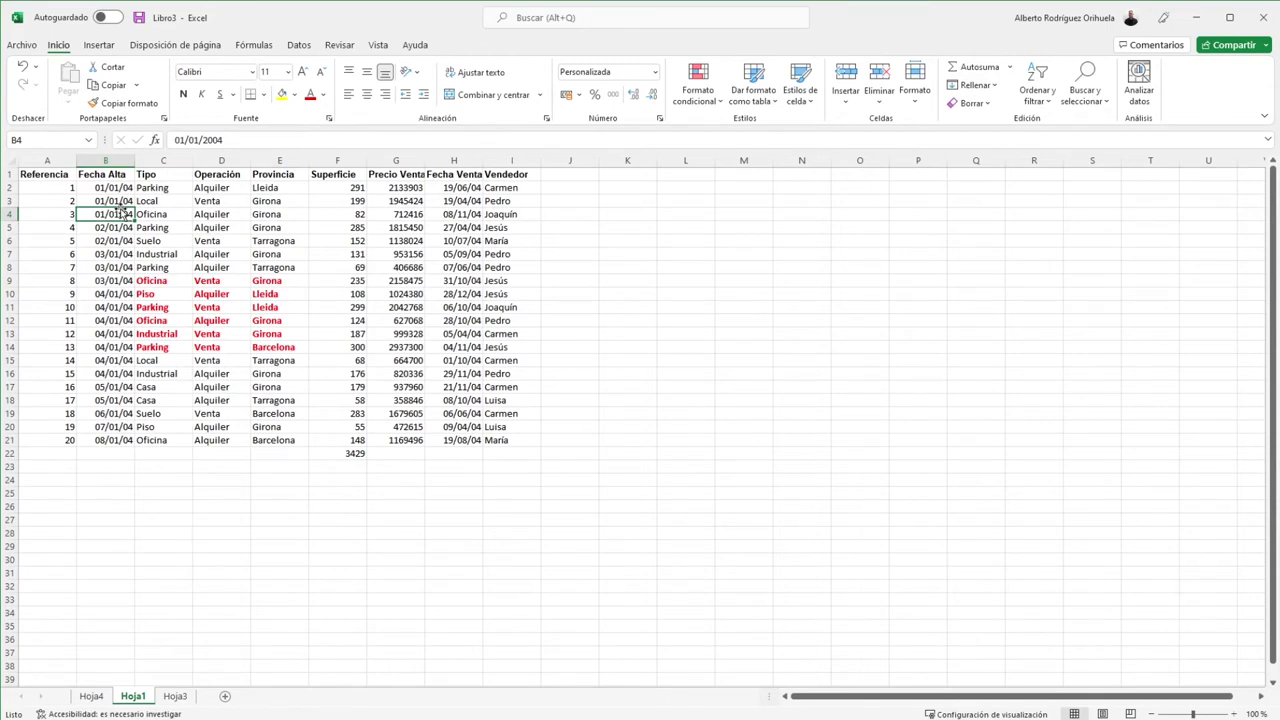
key("alt+Page_Down")
key("alt+Page_Down")
key("alt+Page_Down")
key("alt+Page_Down")
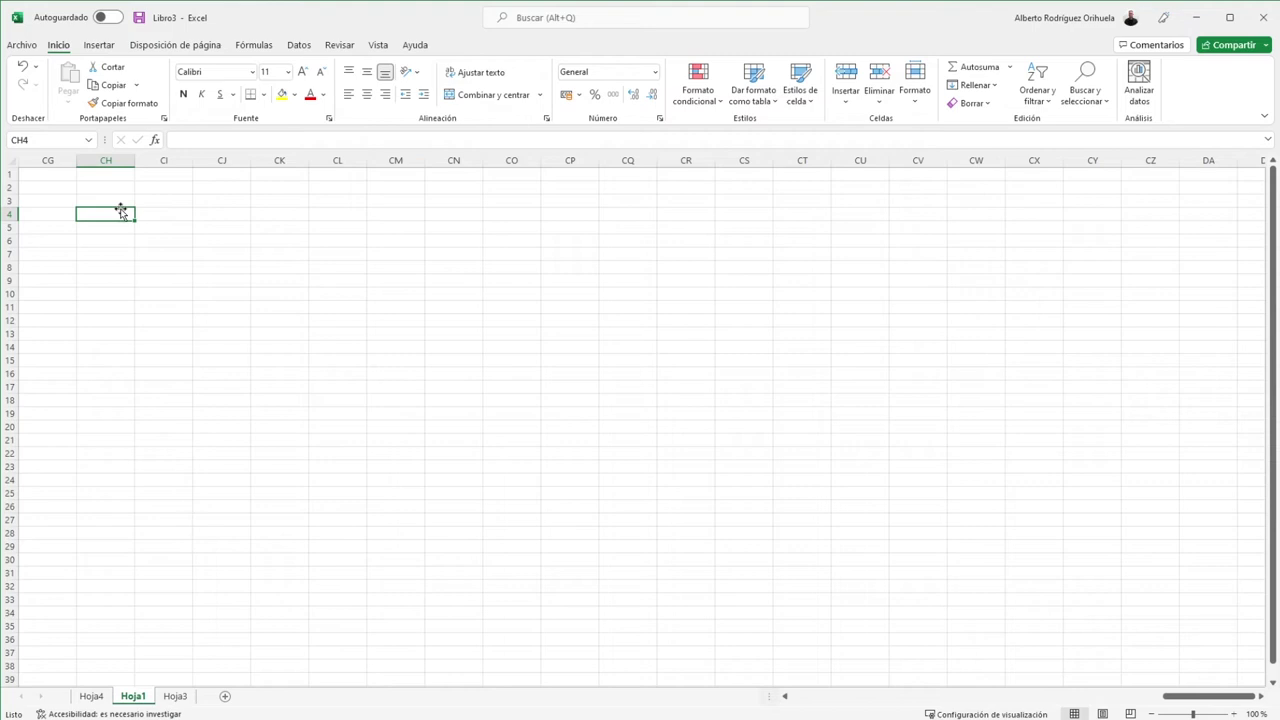
key("alt+Page_Up")
key("alt+Page_Up")
key("alt+Page_Up")
key("alt+Page_Up")
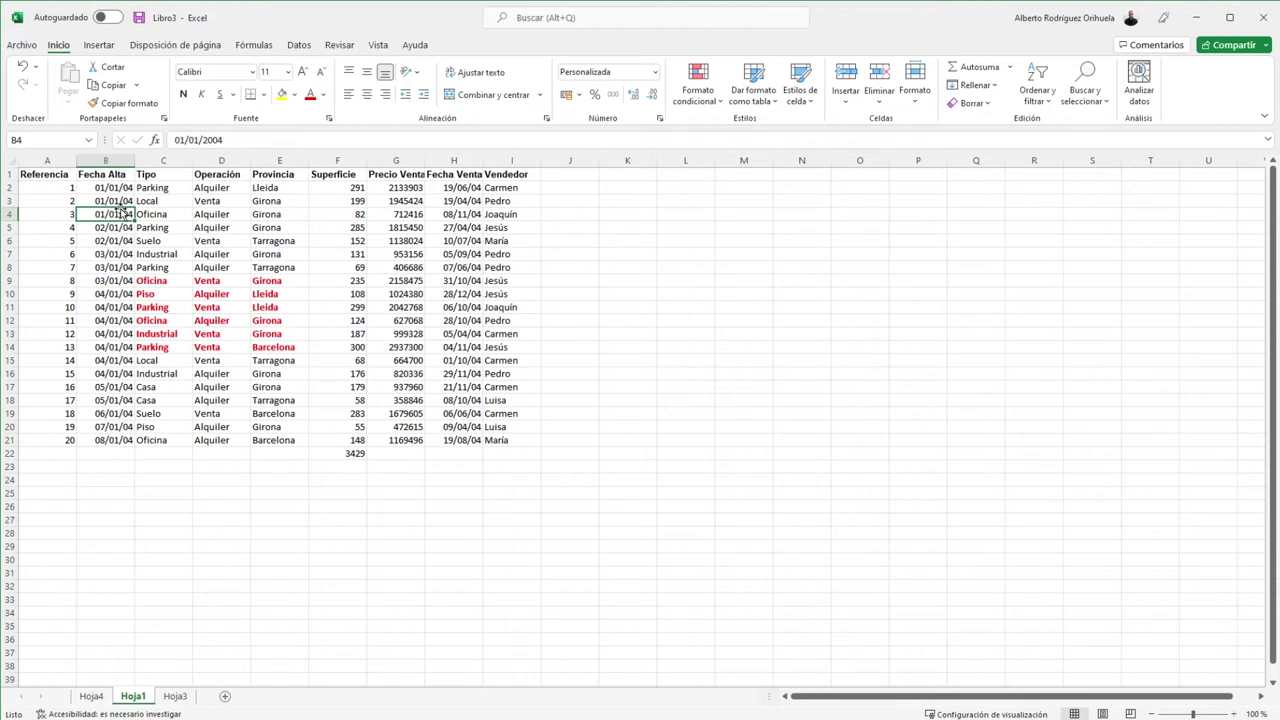
left_click(372, 347)
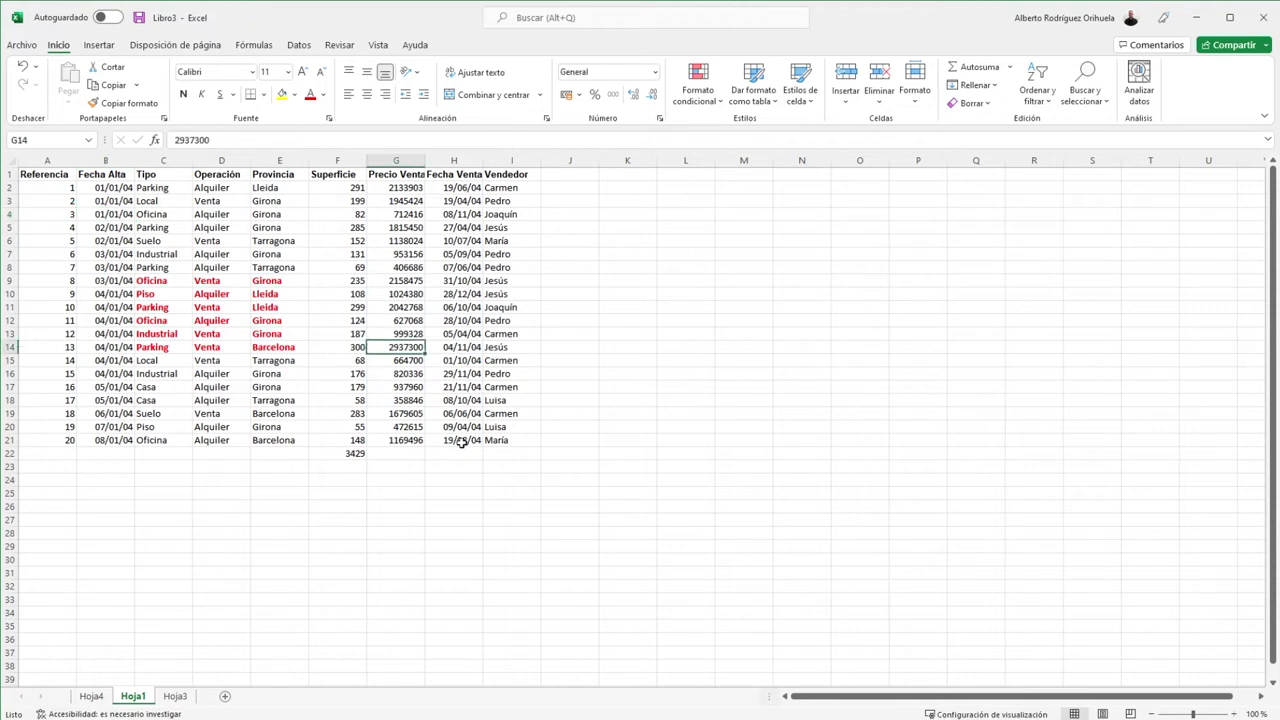
key("Home")
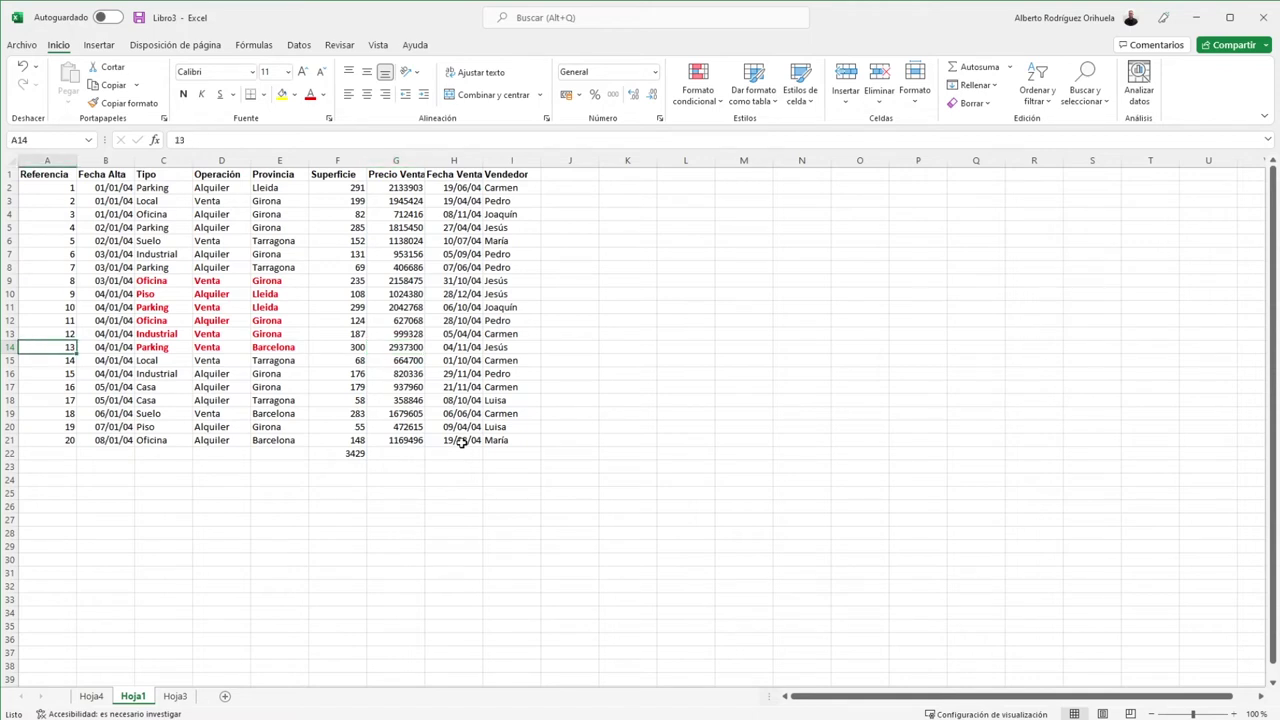
left_click(461, 443)
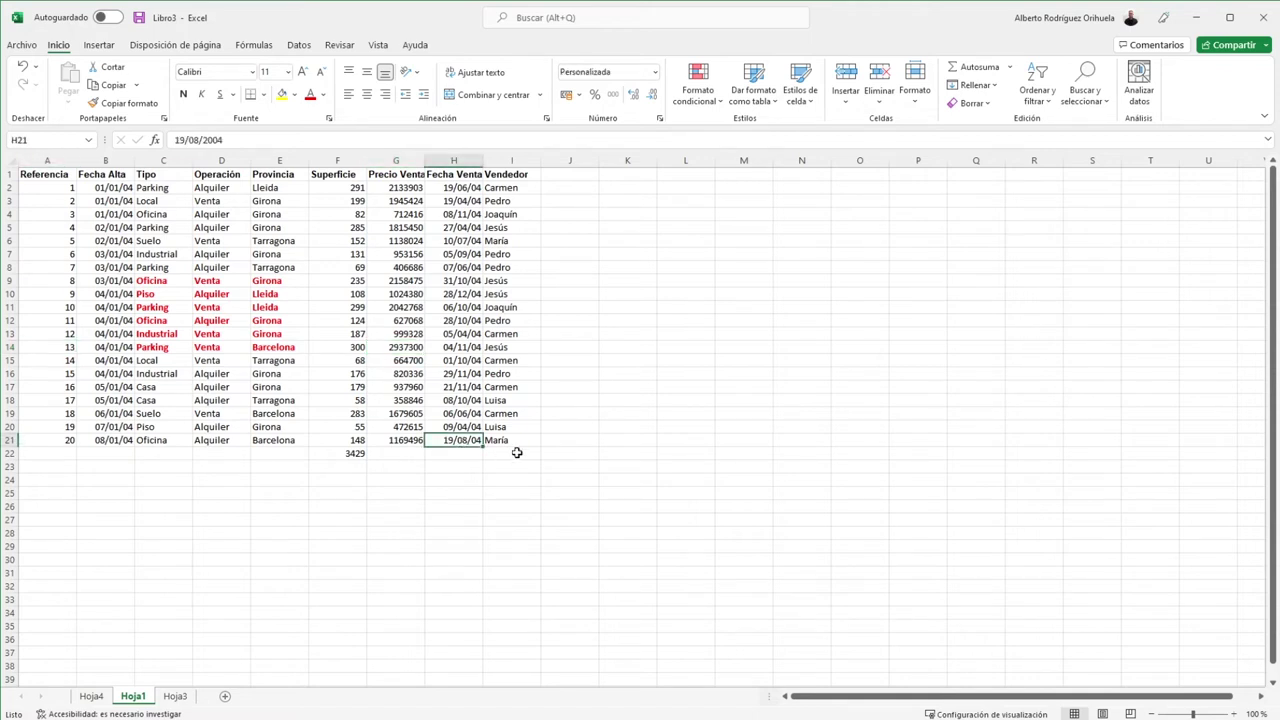
key("Left")
key("Left")
key("Left")
key("Left")
left_click(705, 334)
key("Home")
left_click(516, 230)
key("Home")
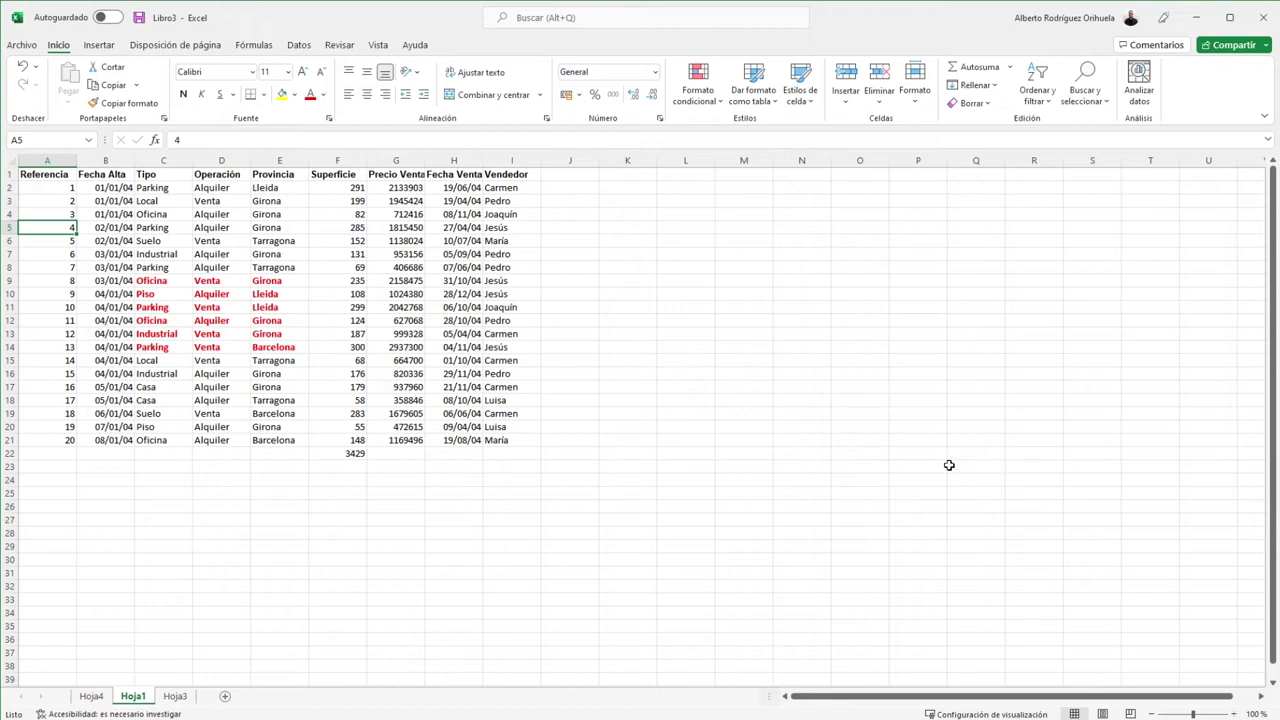
left_click(815, 497)
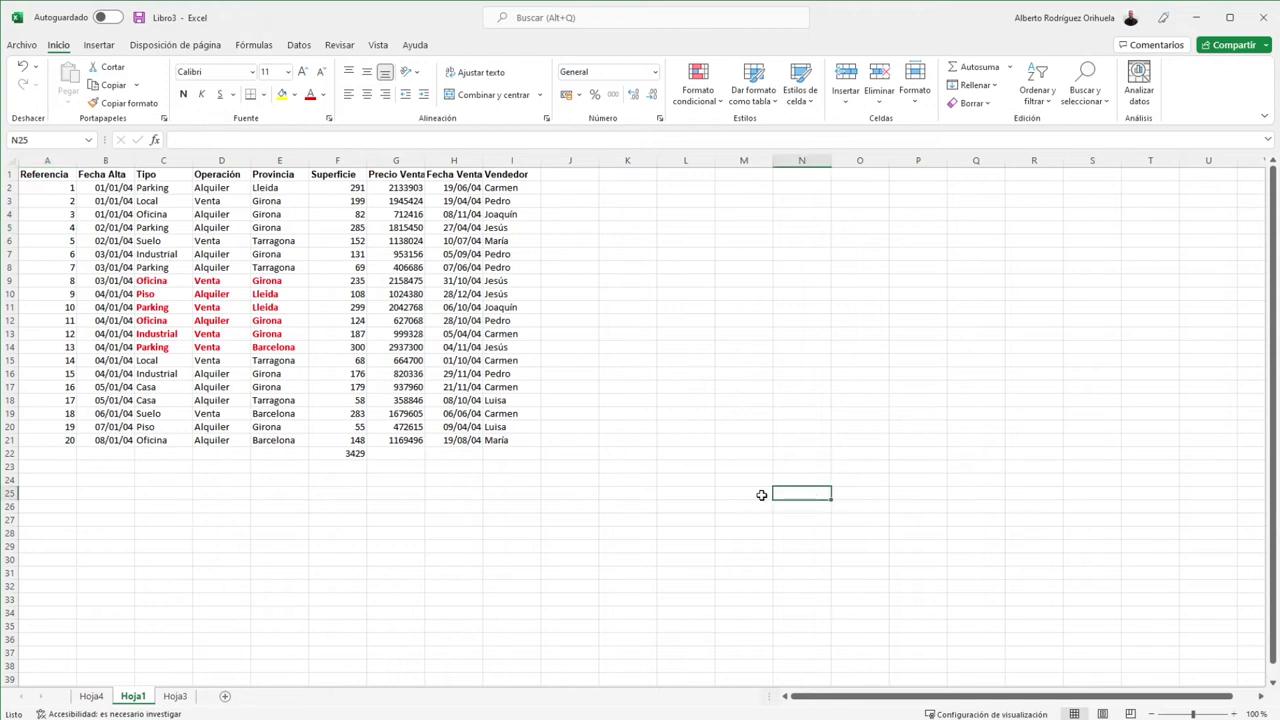
key("ctrl+Home")
left_click(506, 520)
key("ctrl+Home")
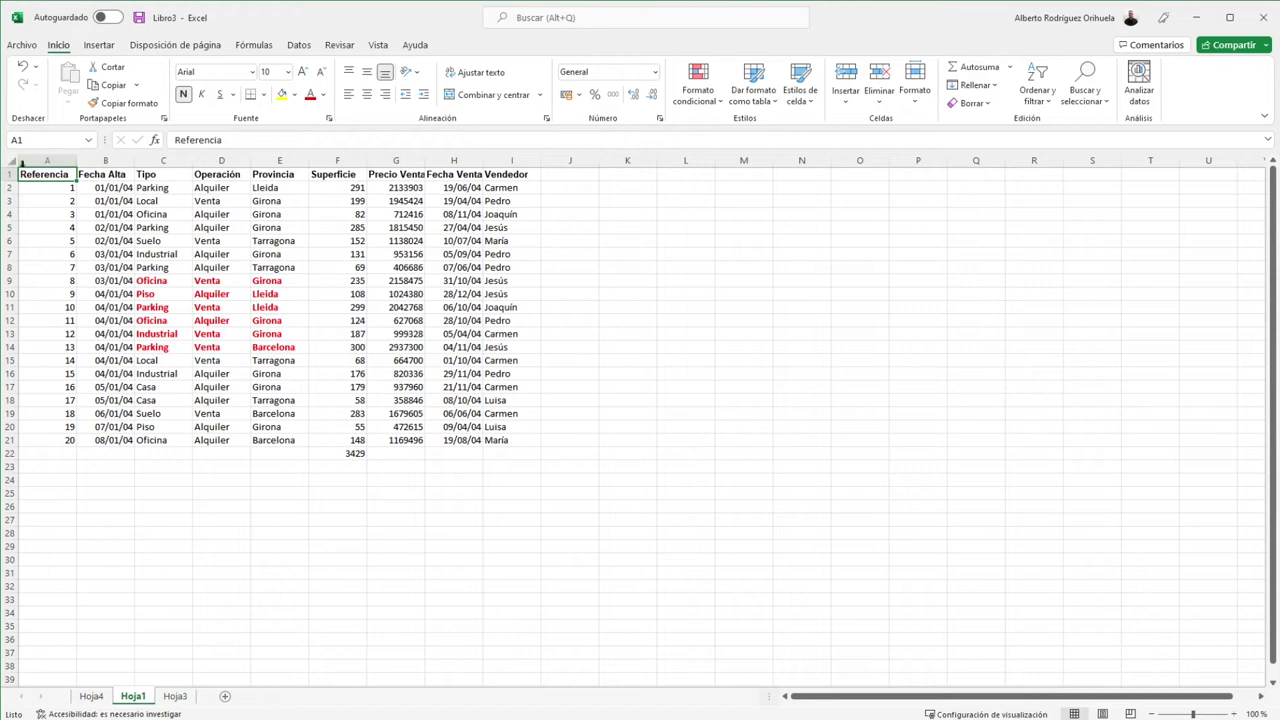
left_click(75, 257)
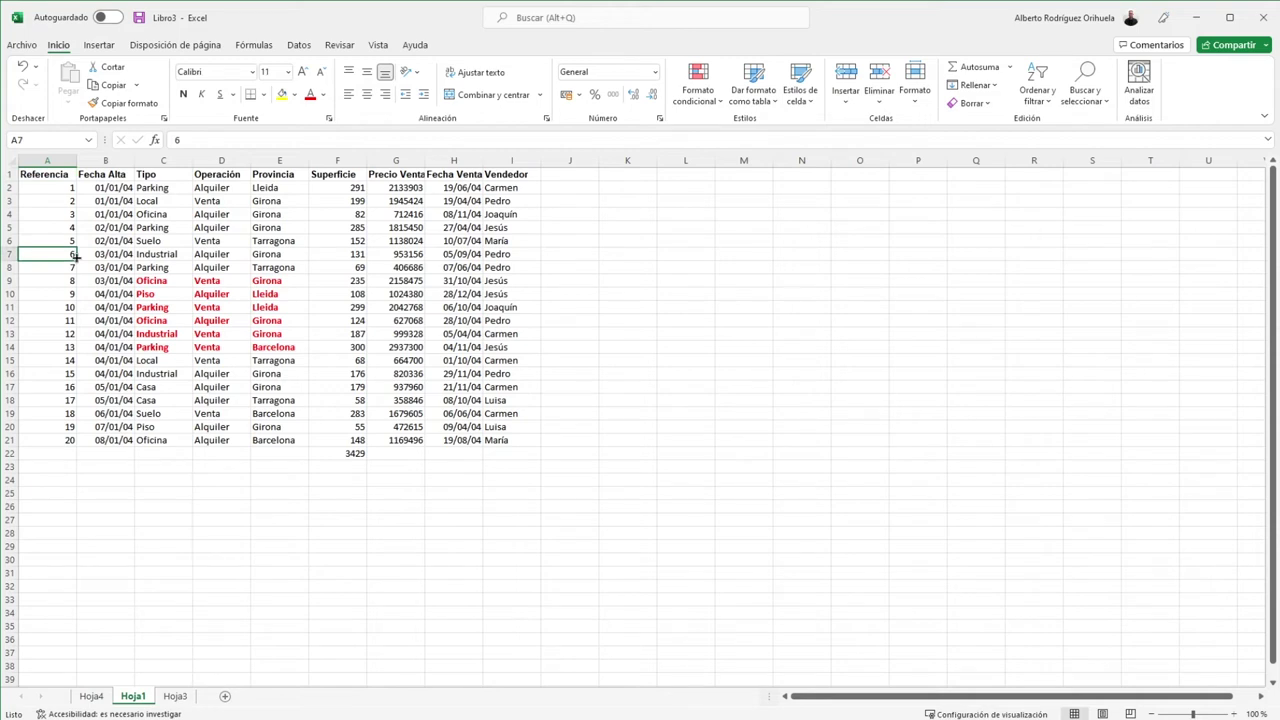
key("ctrl+End")
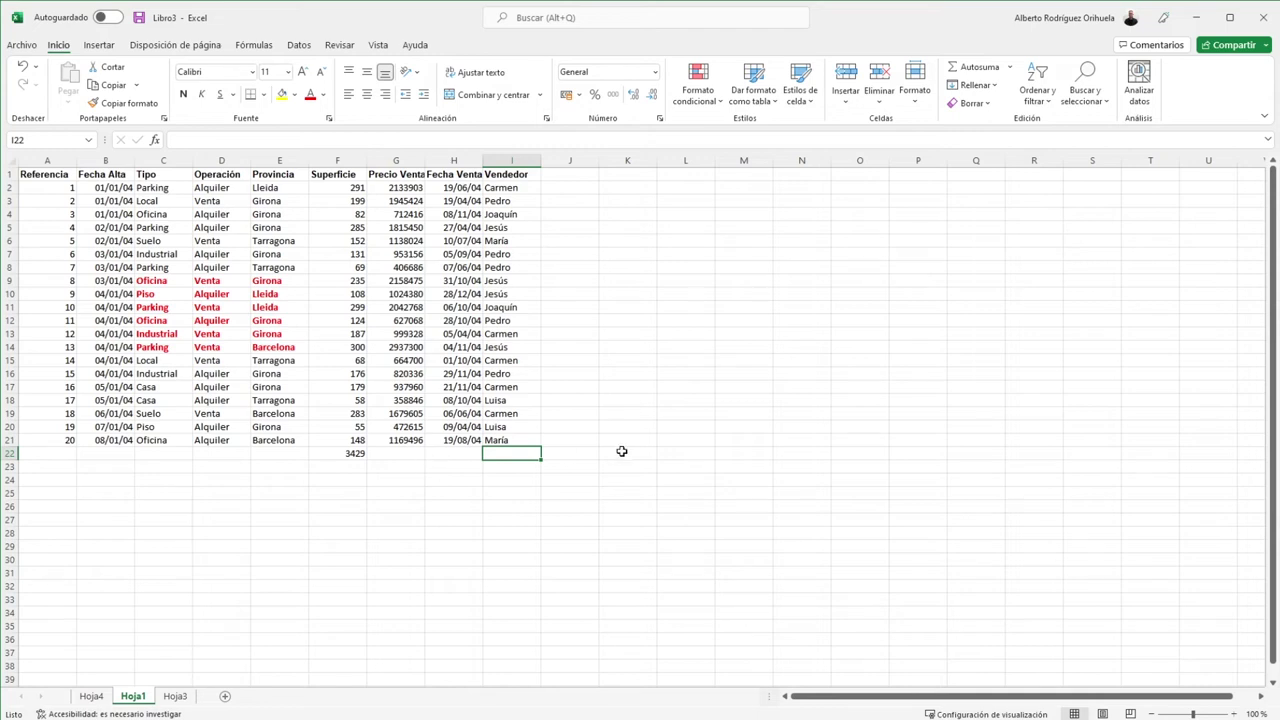
scroll(557, 453, "down", 5)
scroll(557, 453, "down", 11)
scroll(556, 452, "down", 6)
scroll(555, 452, "down", 4)
scroll(554, 451, "down", 2)
scroll(554, 451, "up", 5)
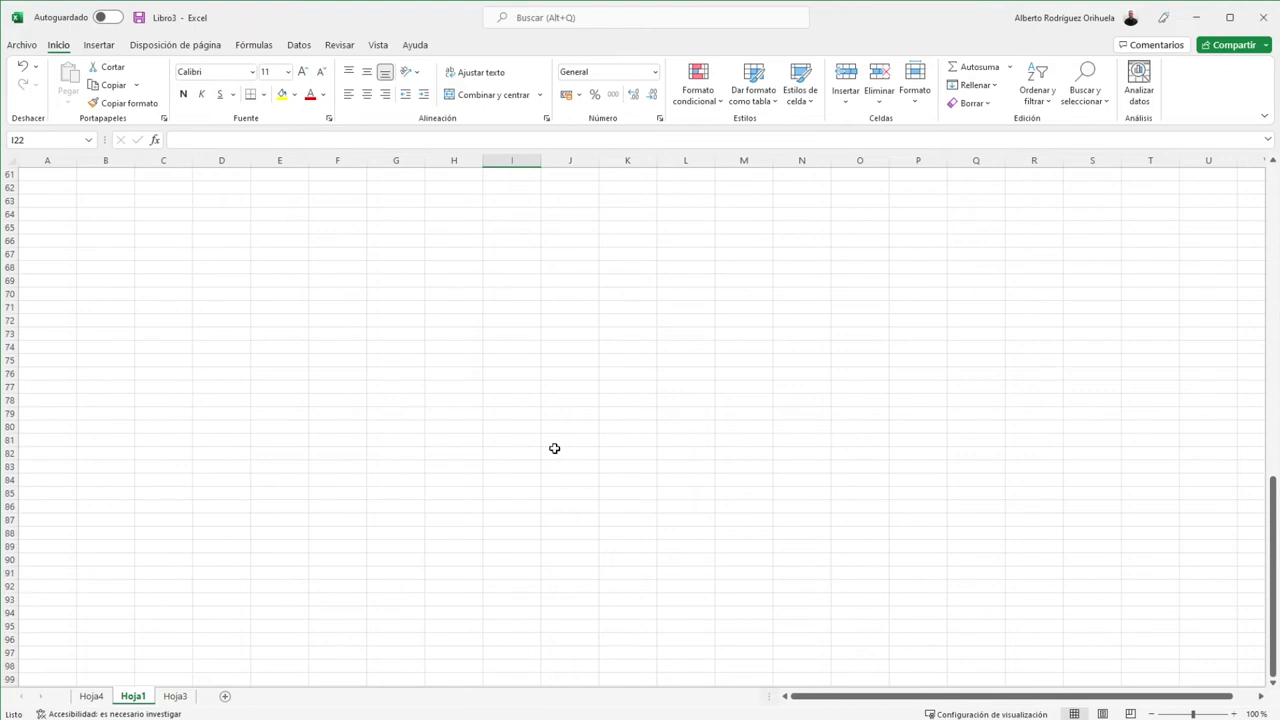
scroll(554, 450, "up", 19)
scroll(560, 440, "up", 4)
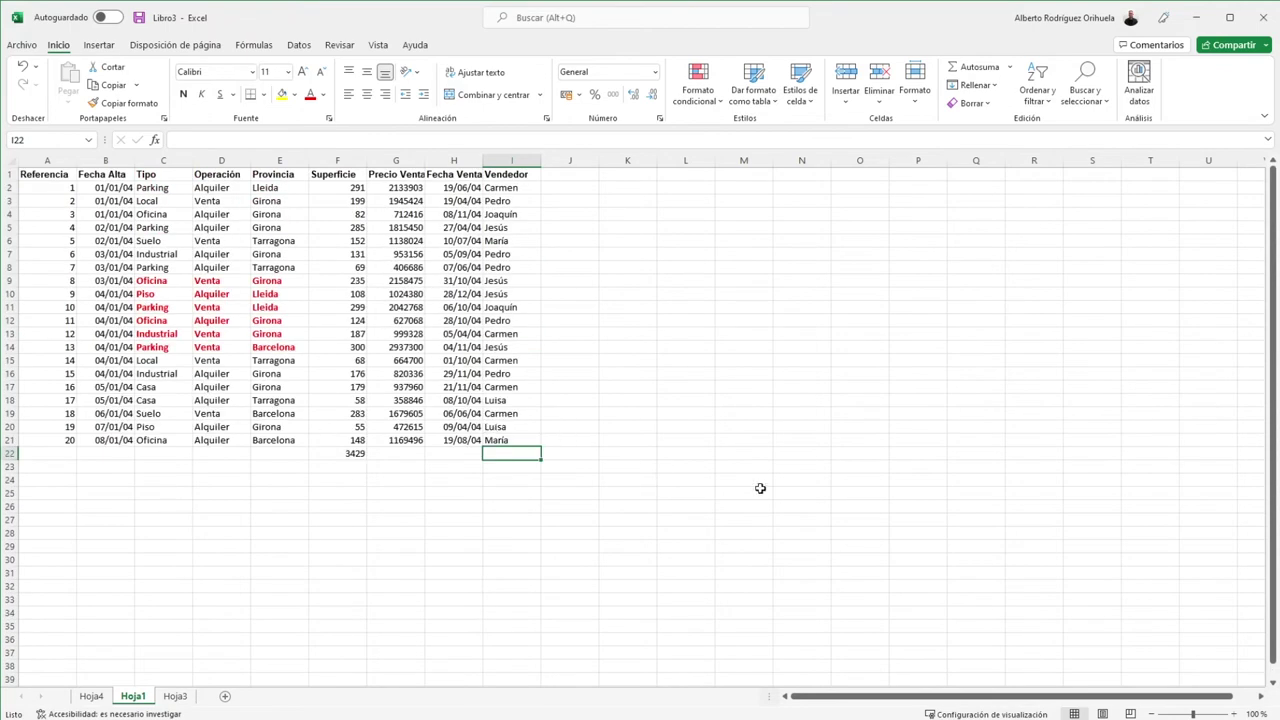
mouse_move(900, 697)
left_mouse_down()
mouse_move(940, 700)
mouse_move(884, 697)
left_mouse_up()
left_click(601, 420)
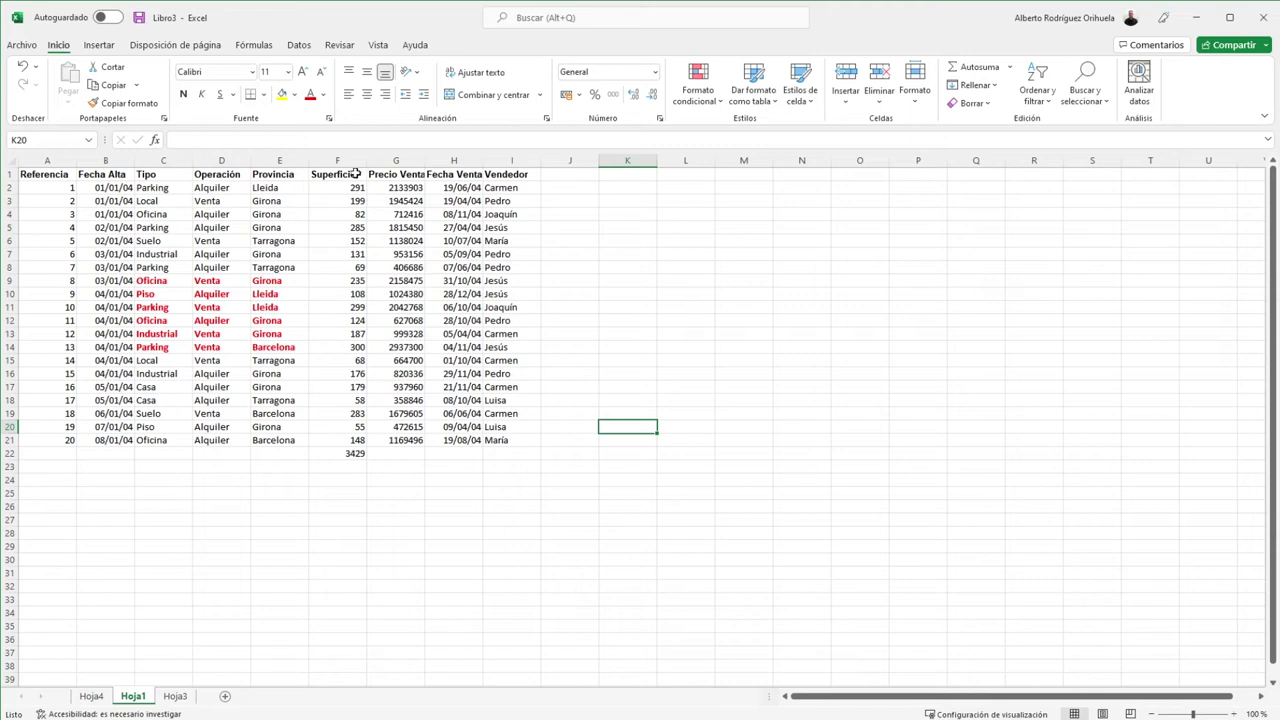
- Search for 'venta' to land on the first match in D3, then close the Find dialog
left_click(551, 22)
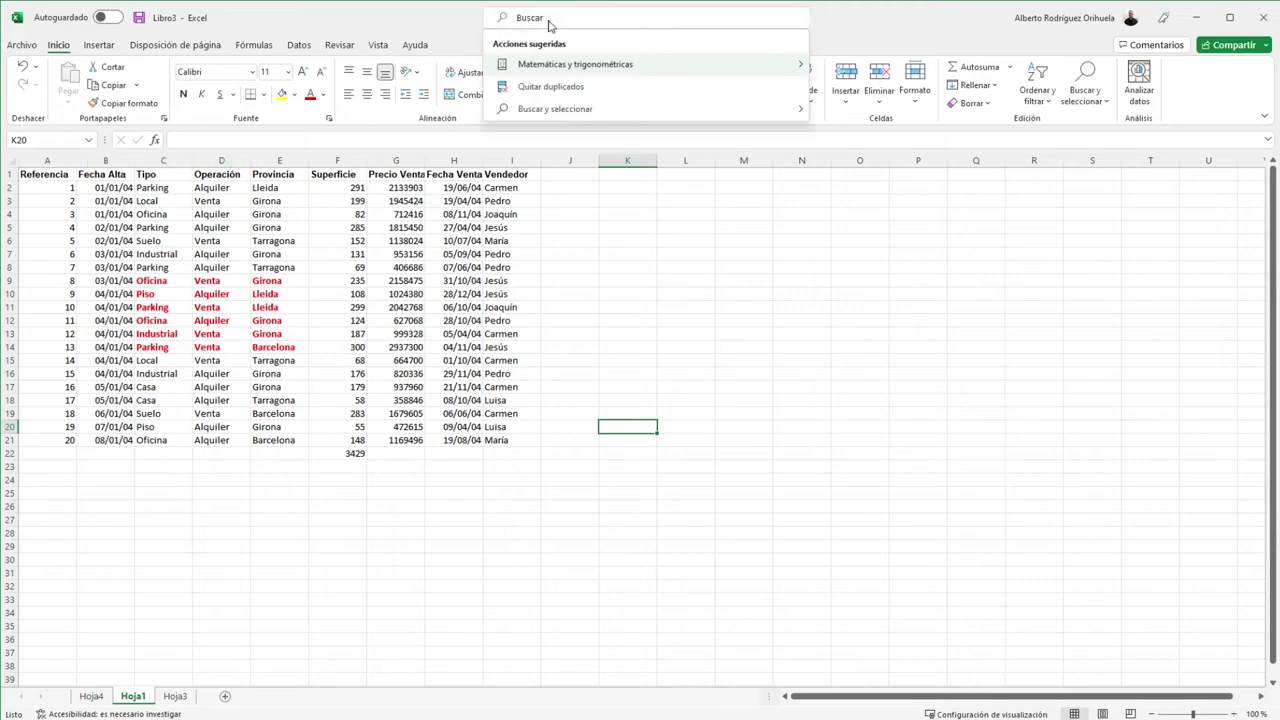
type("venta")
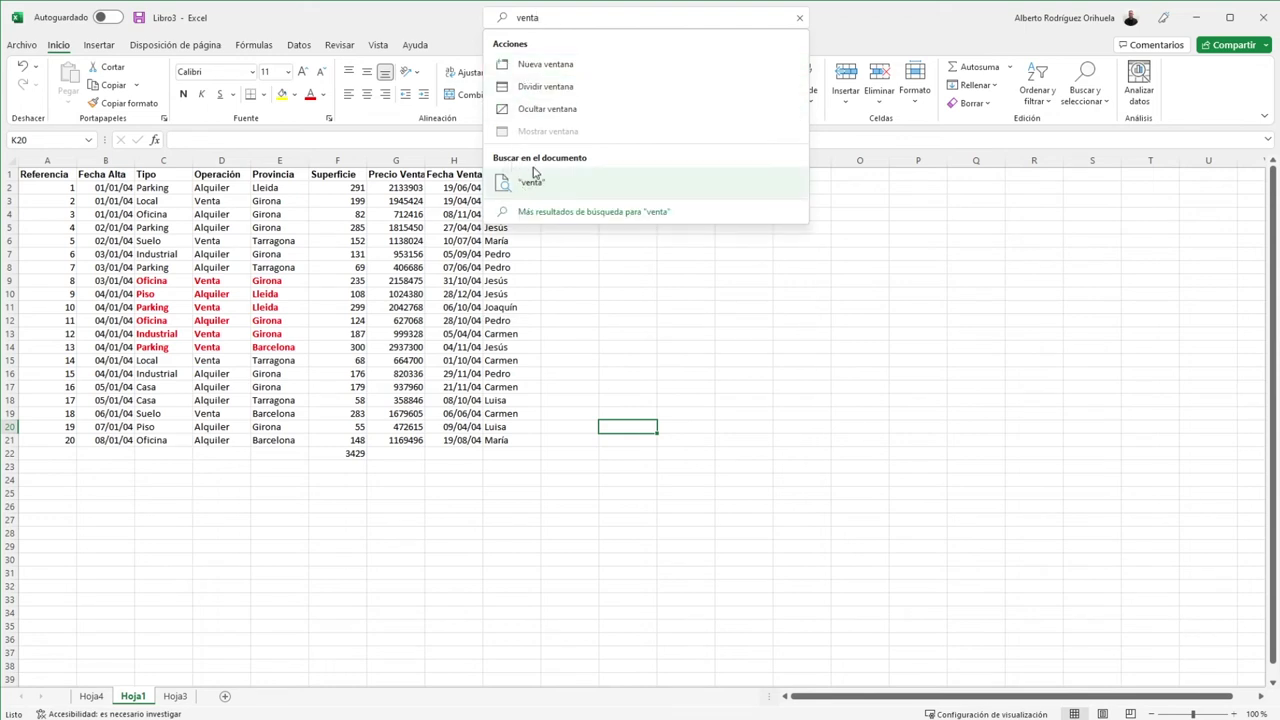
left_click(503, 181)
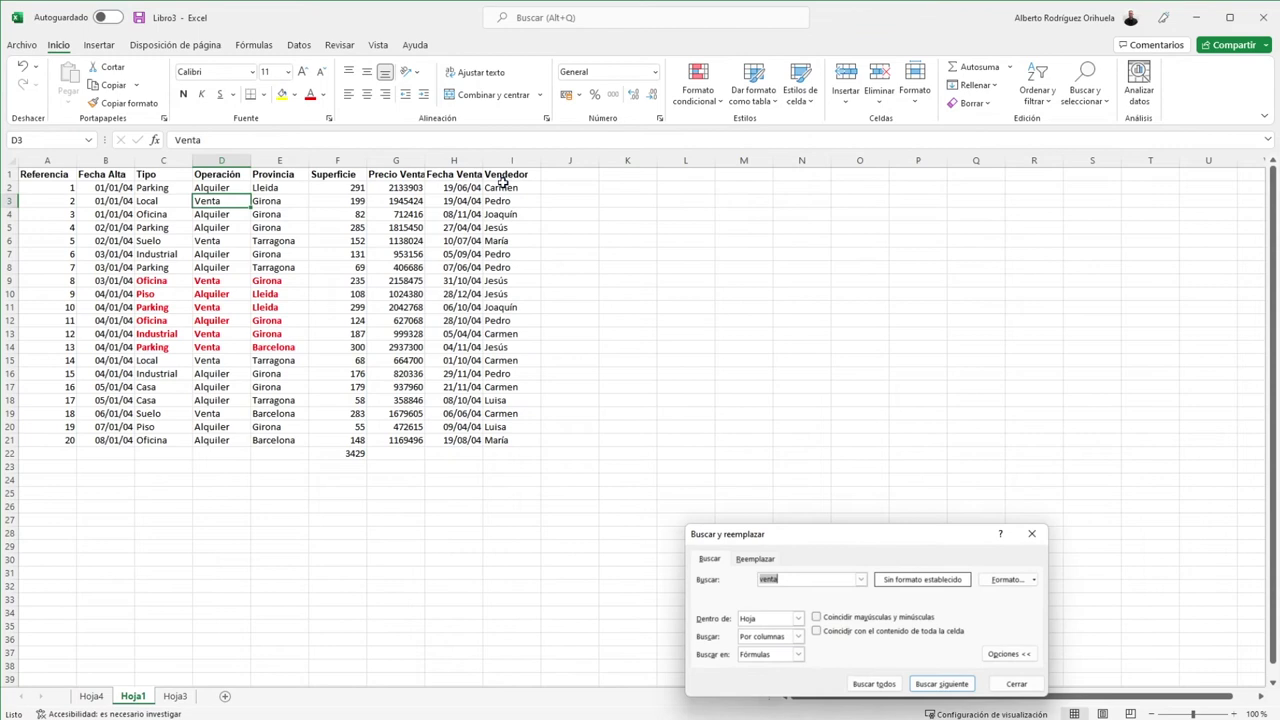
left_click_drag(860, 538, 615, 328)
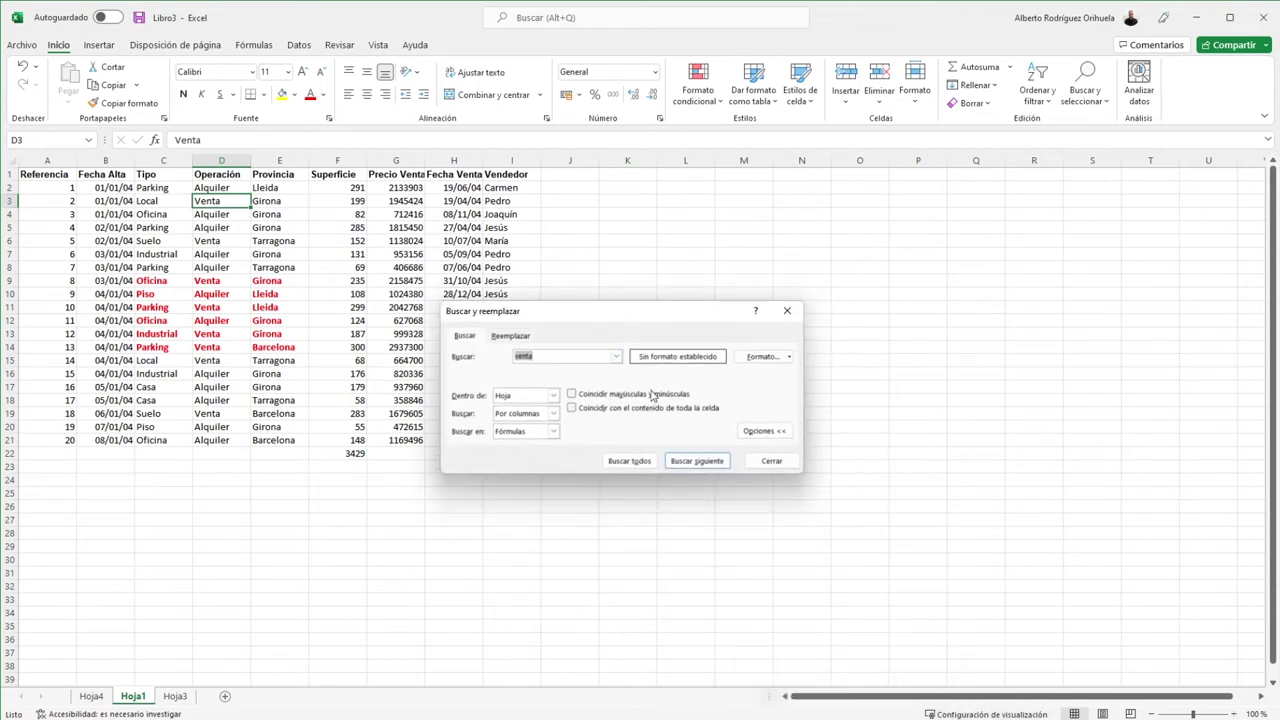
left_click(758, 461)
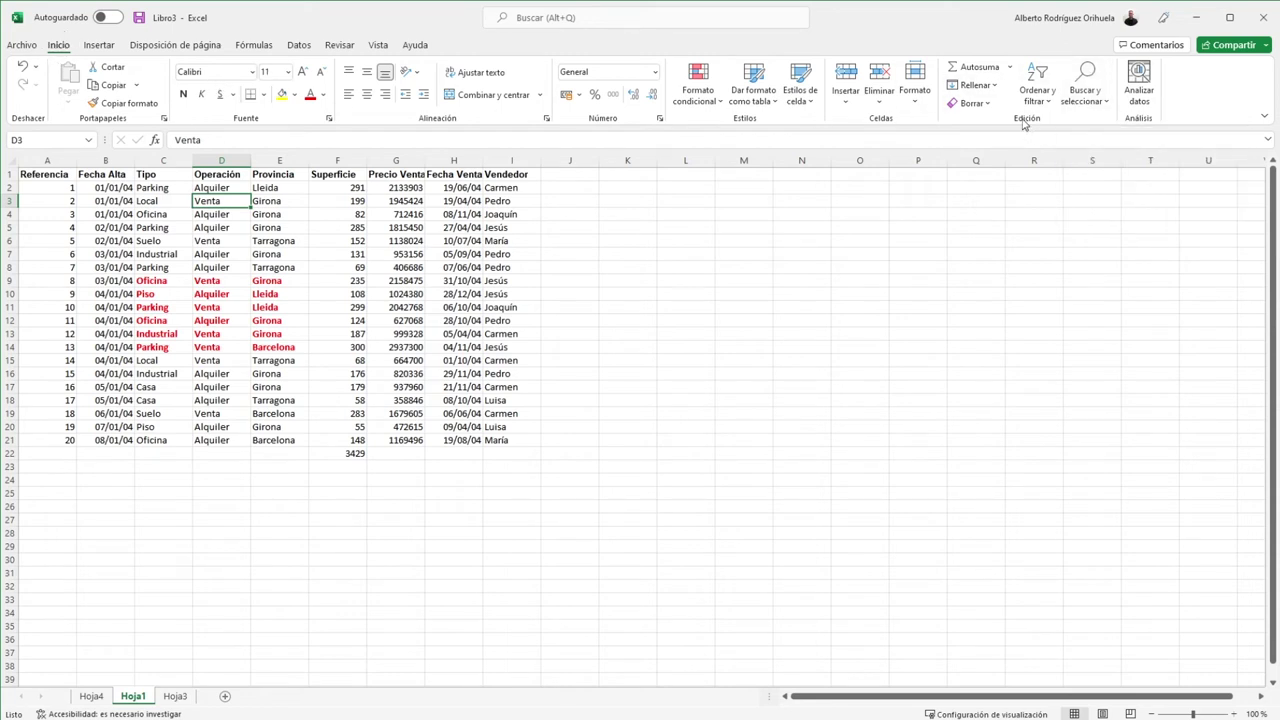
left_click(1088, 98)
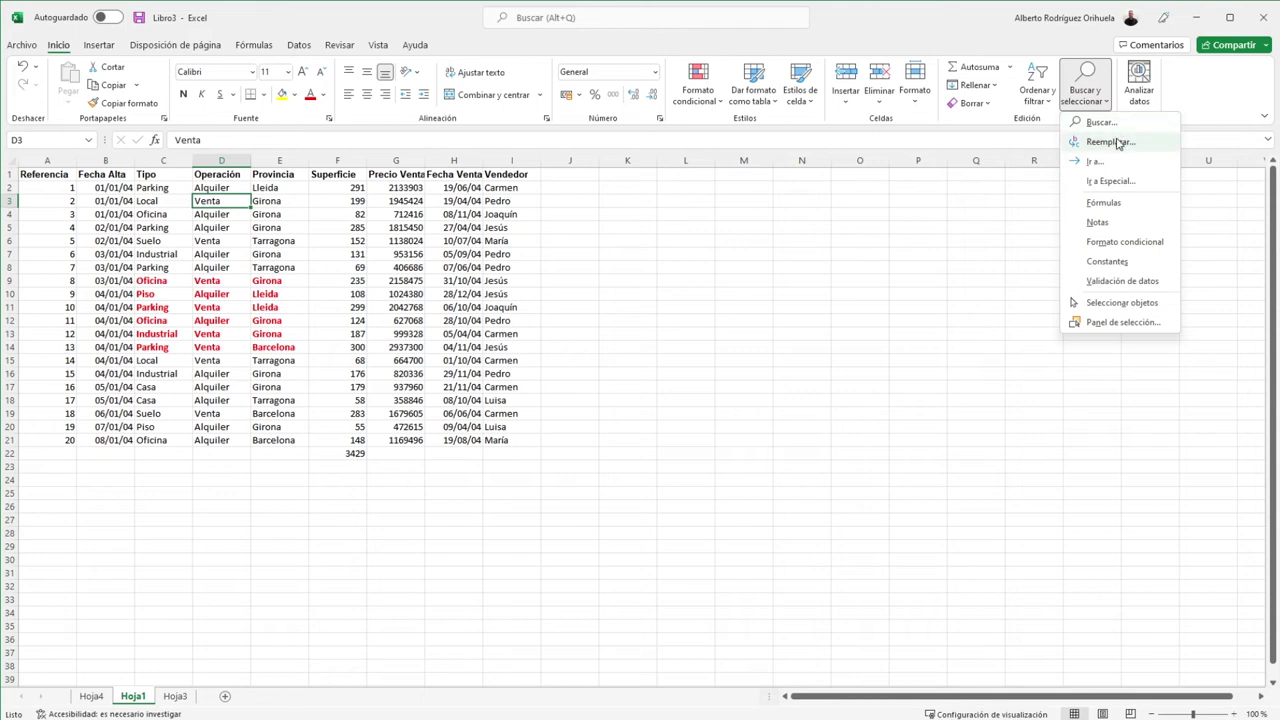
left_click(1117, 142)
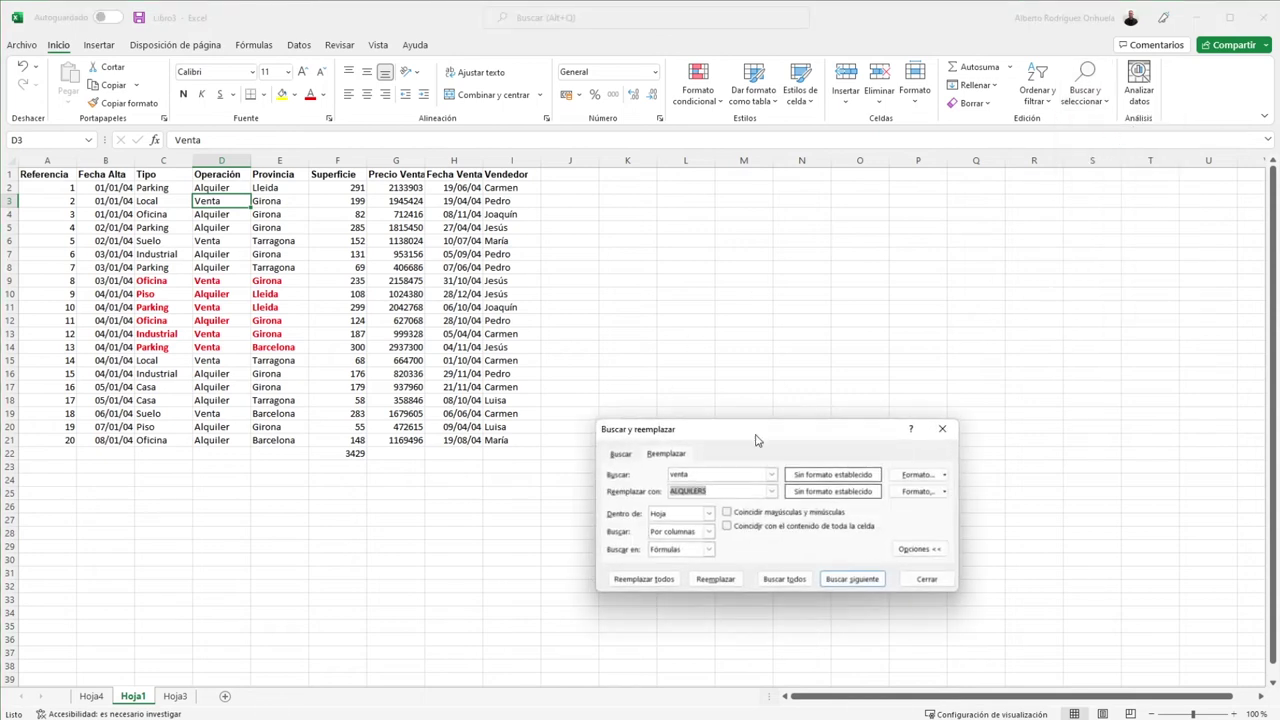
left_click_drag(760, 440, 696, 398)
left_click(557, 413)
left_click(602, 412)
left_click(557, 412)
left_click(602, 412)
left_click(557, 412)
left_click(602, 412)
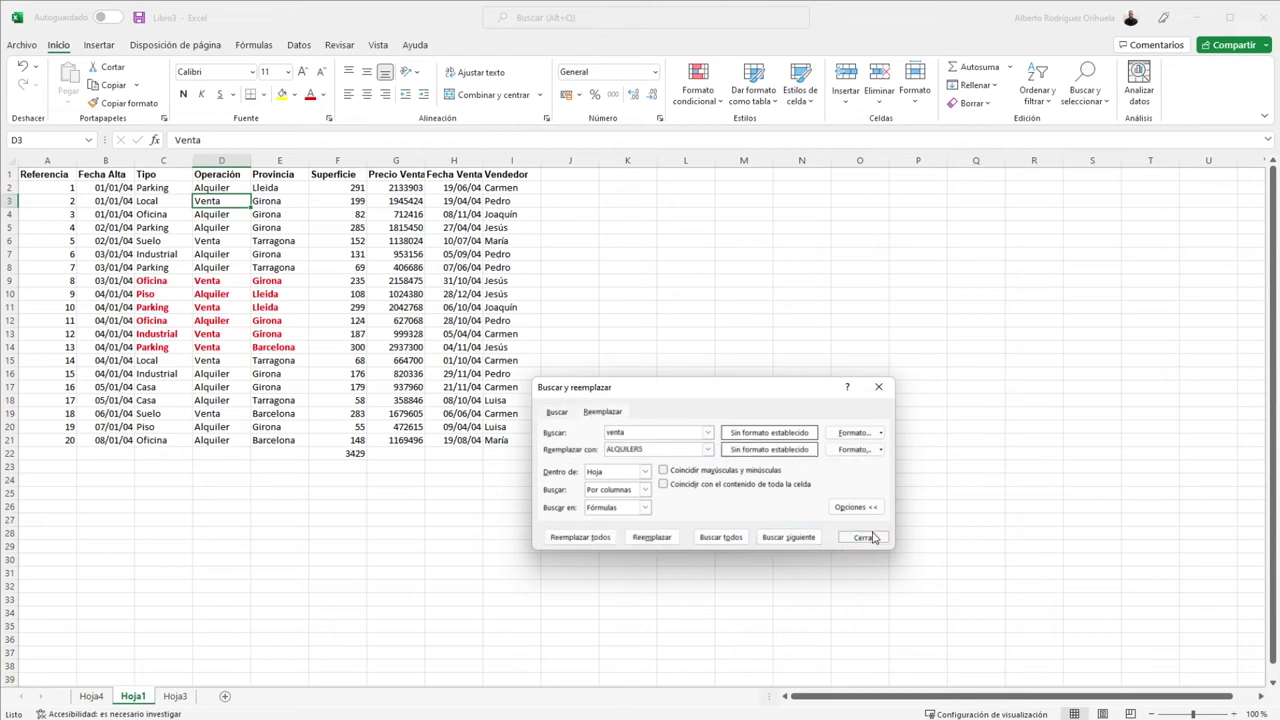
left_click(877, 540)
left_click(549, 268)
left_click(549, 398)
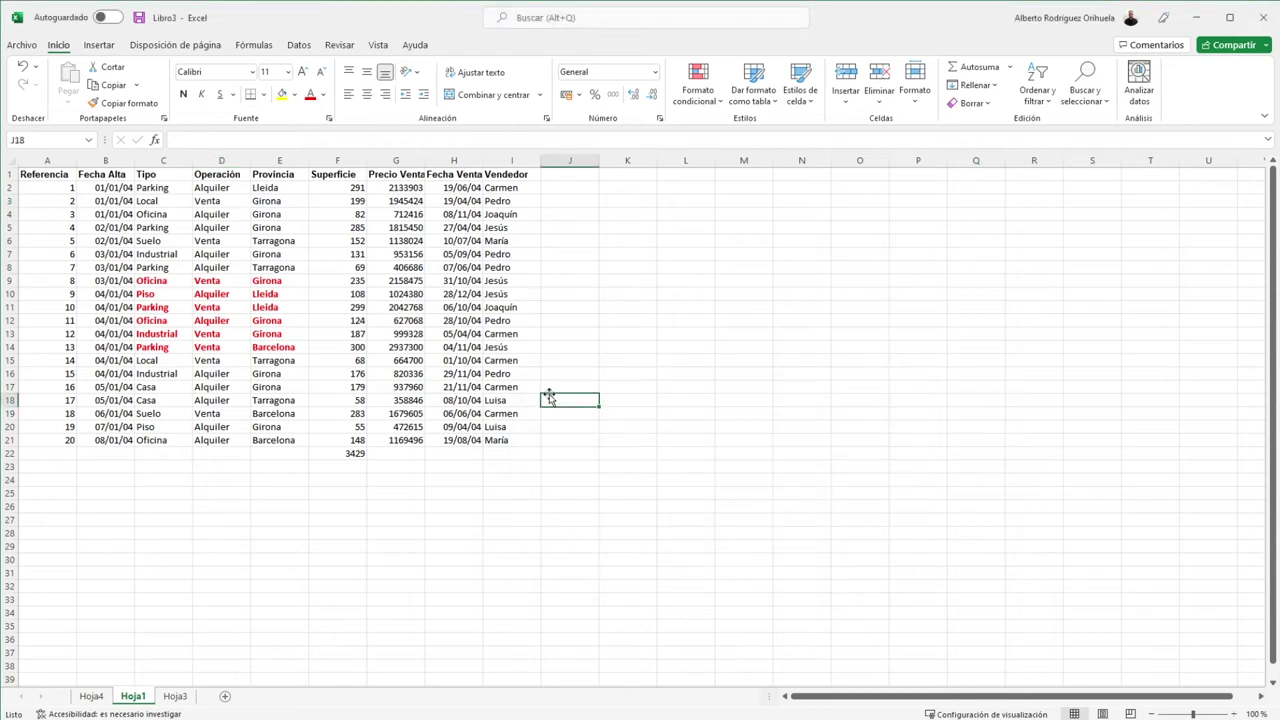
- Reopen the Find dialog with Ctrl+B and position it near the sheet centre
key("ctrl+b")
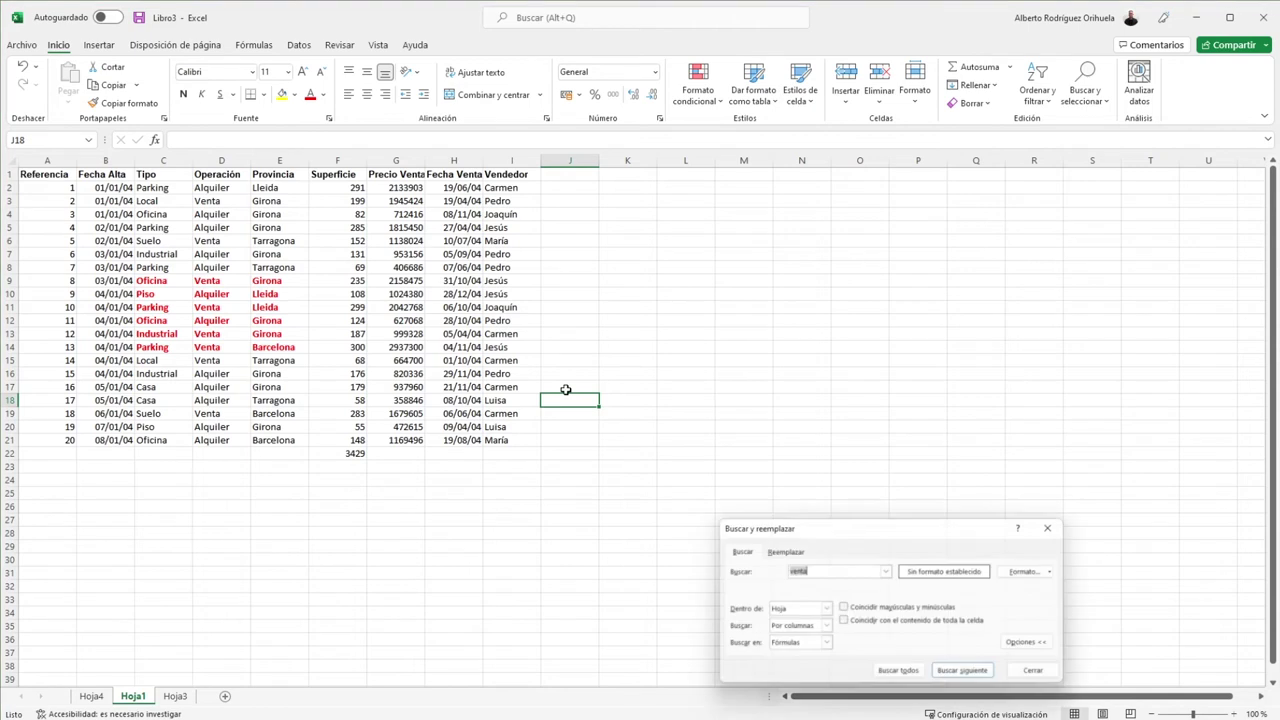
left_click_drag(834, 515, 590, 291)
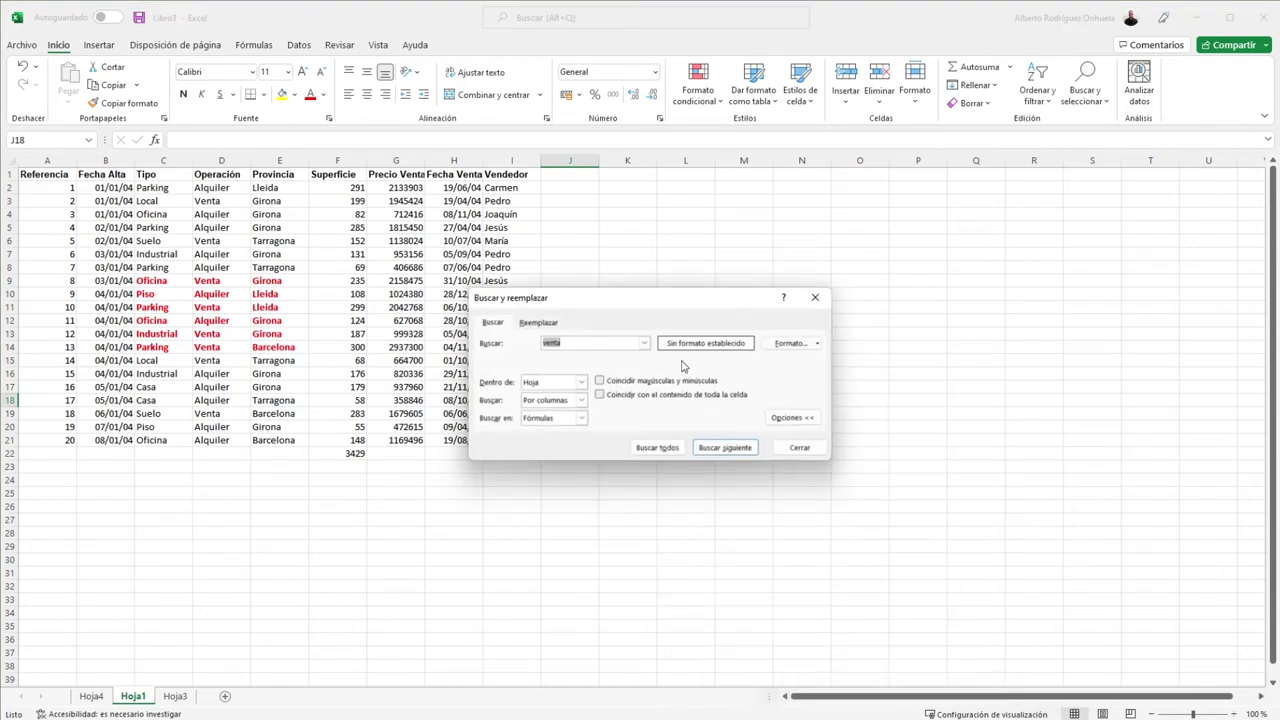
left_click(797, 448)
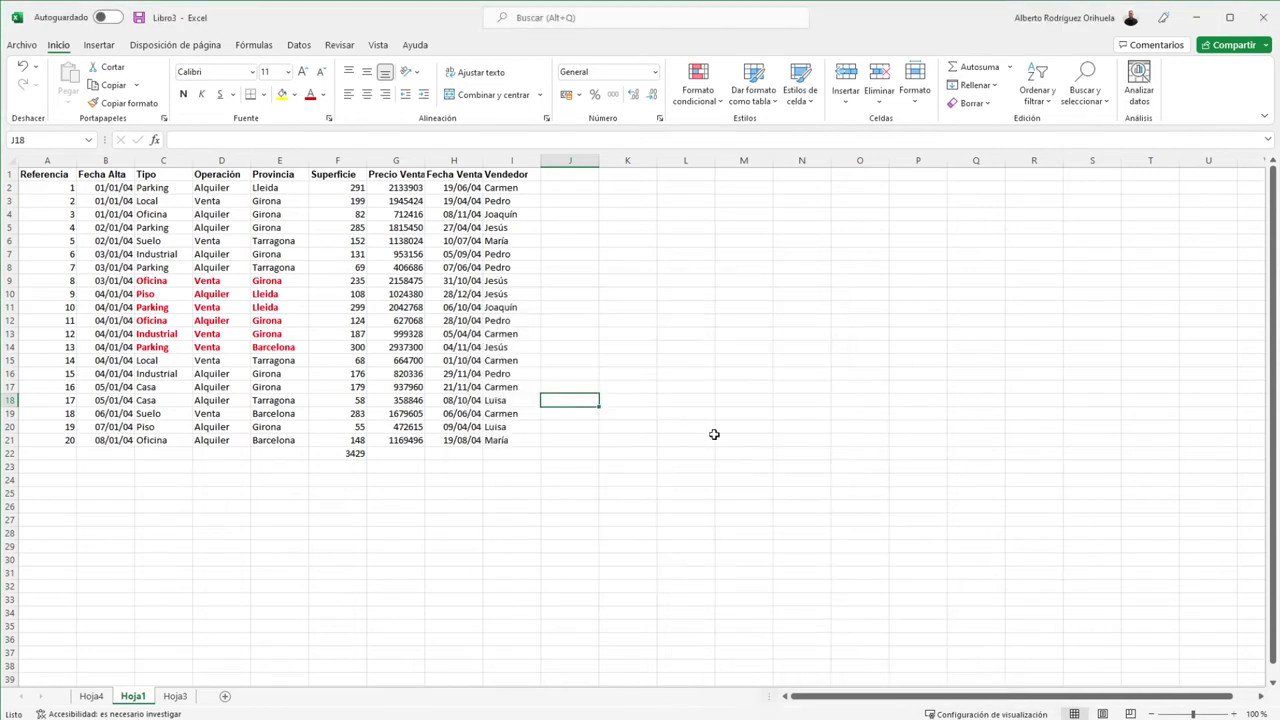
key("ctrl+b")
left_click_drag(782, 418, 570, 324)
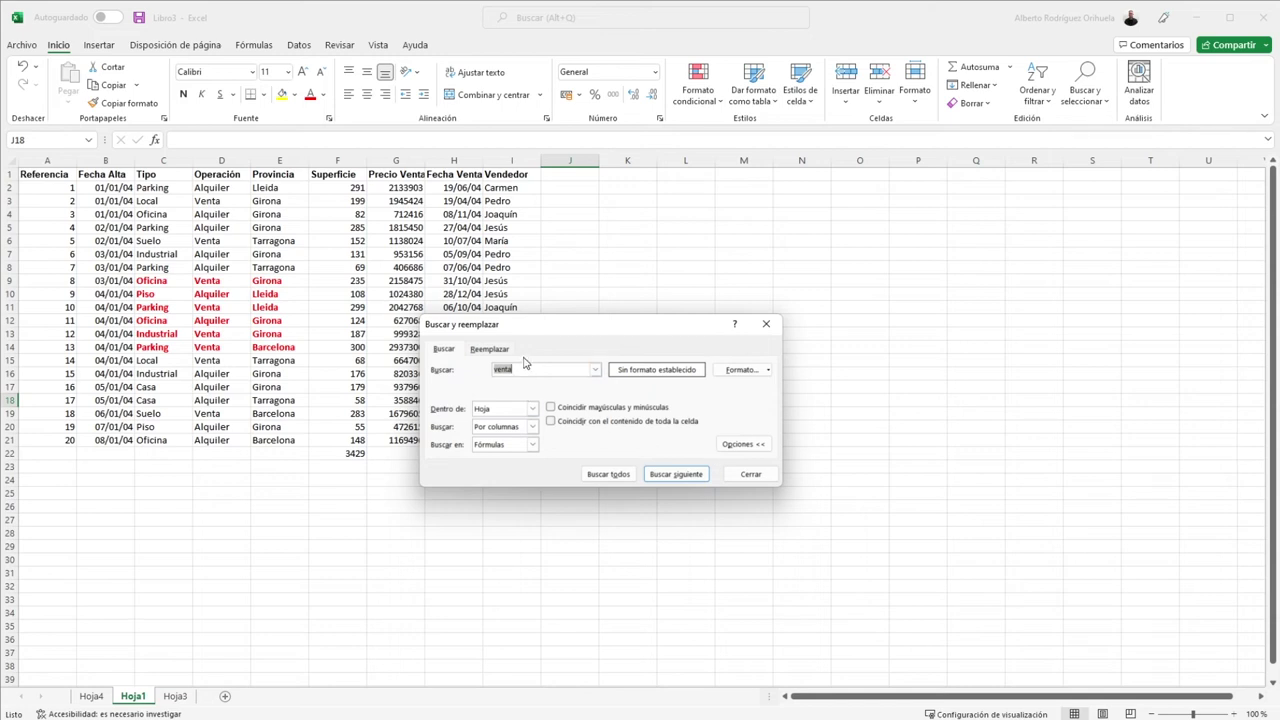
left_click_drag(516, 334, 529, 338)
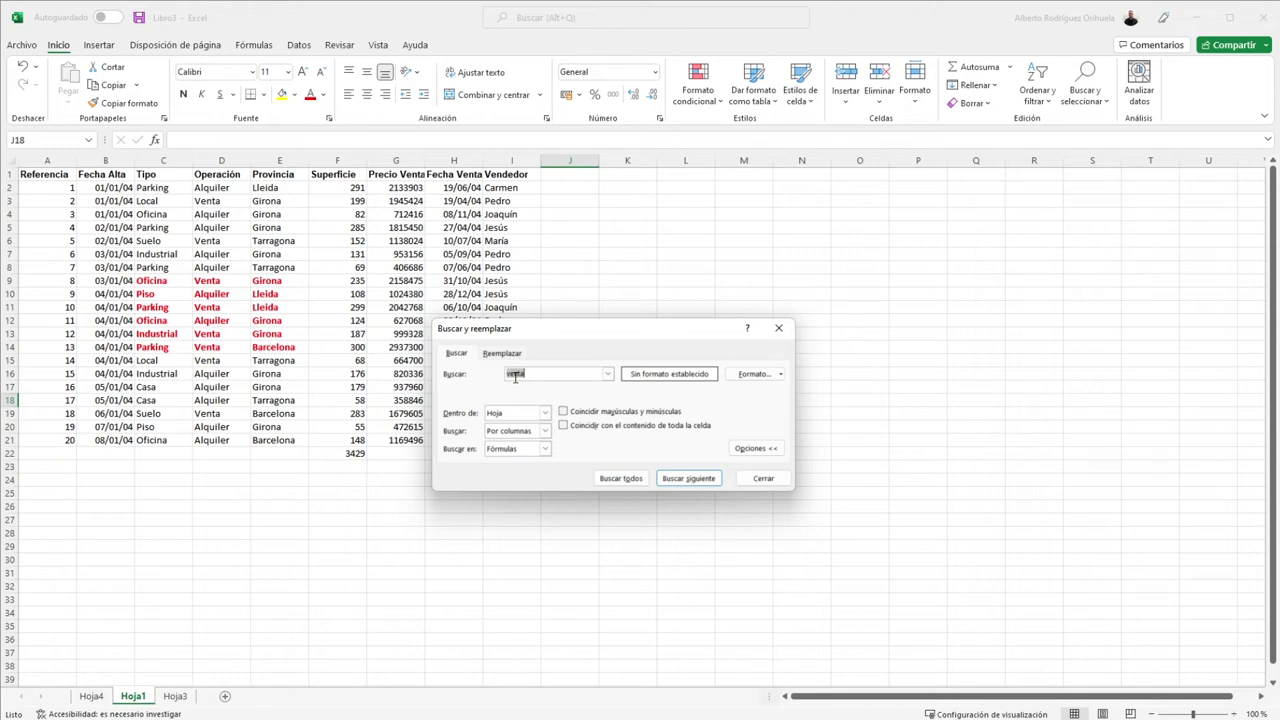
- Change the search term to Tarragona and step through the matches to E18
left_click_drag(540, 378, 437, 381)
type("Tarragona")
left_click(675, 480)
left_click(680, 483)
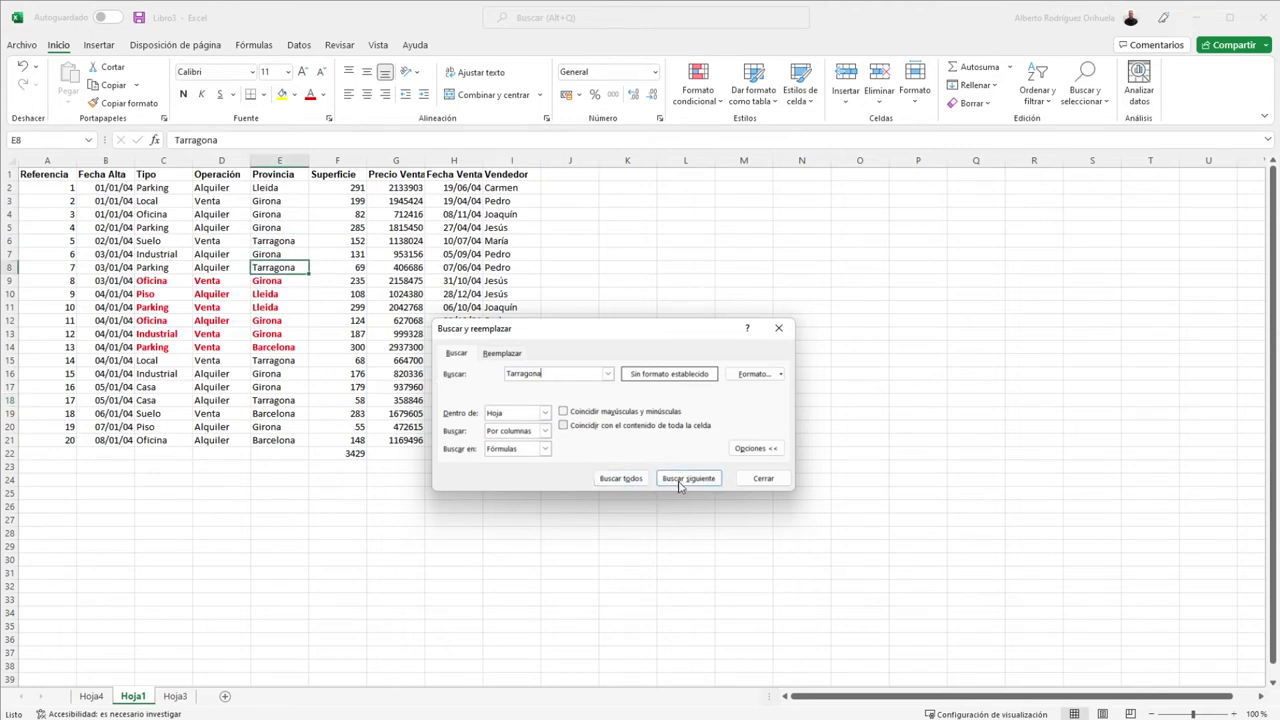
left_click(680, 480)
left_click(680, 480)
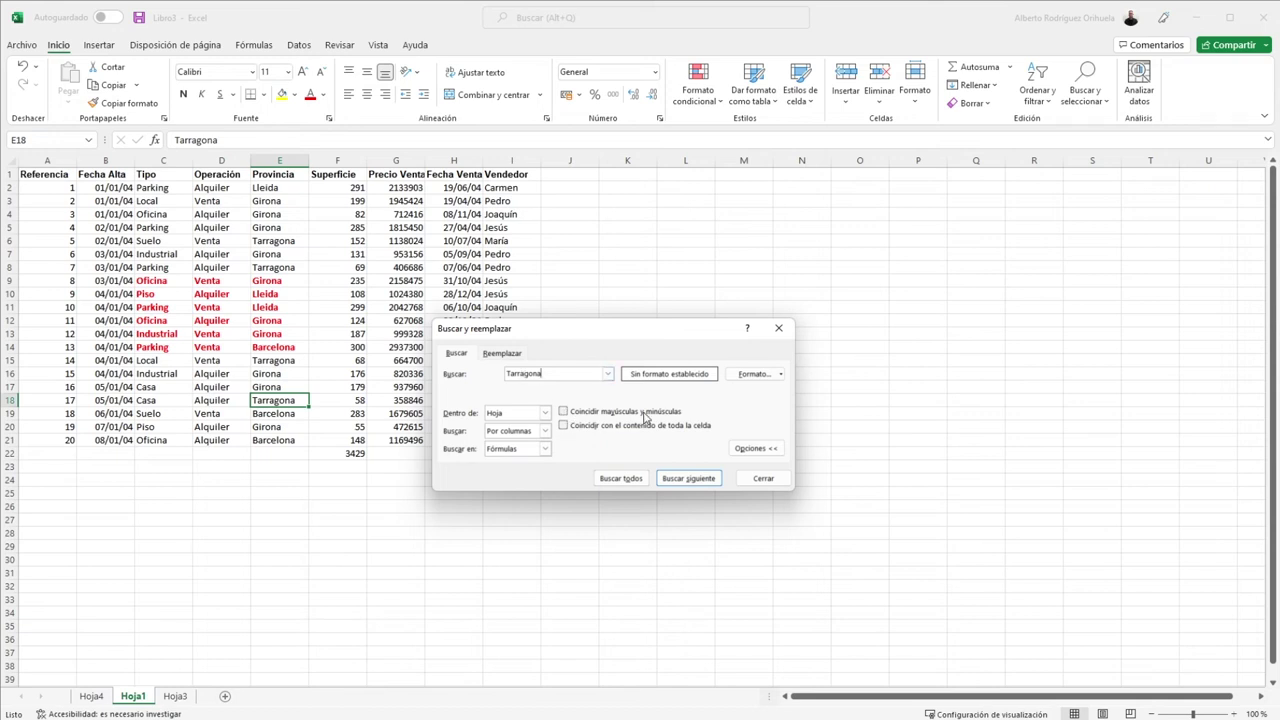
- Turn on Match entire cell contents while leaving Match case off
left_click(563, 413)
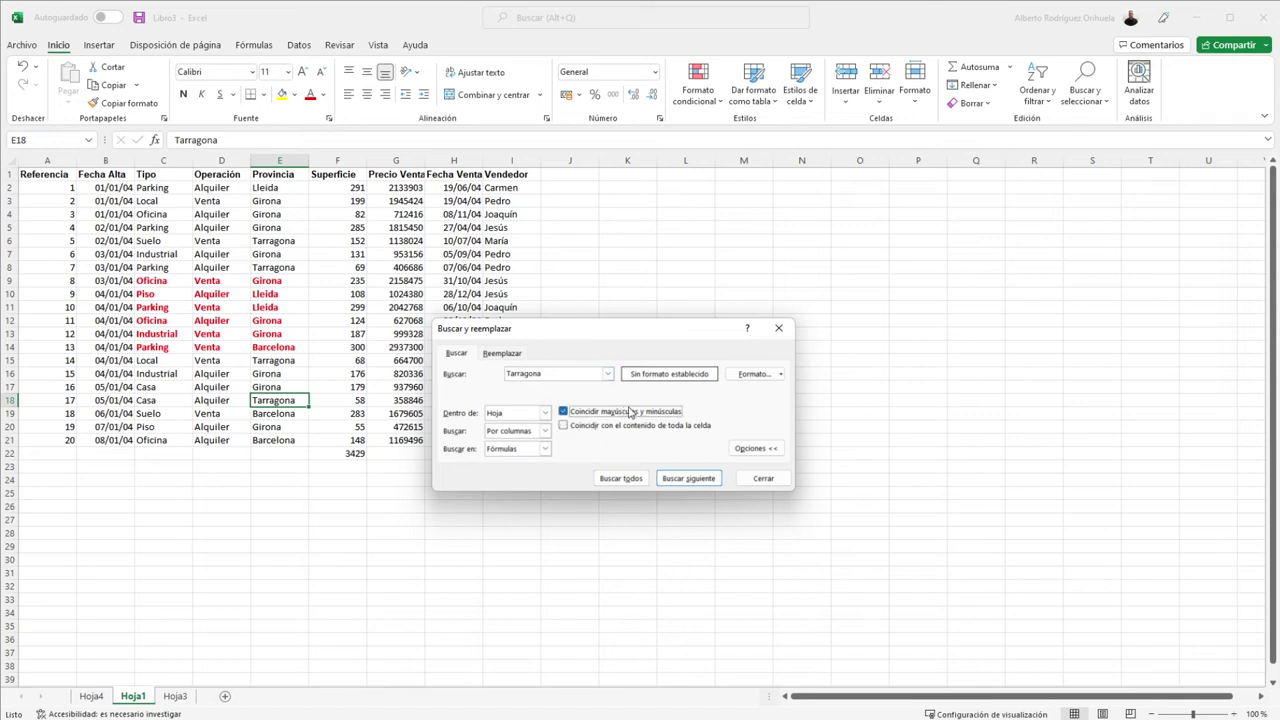
left_click(563, 428)
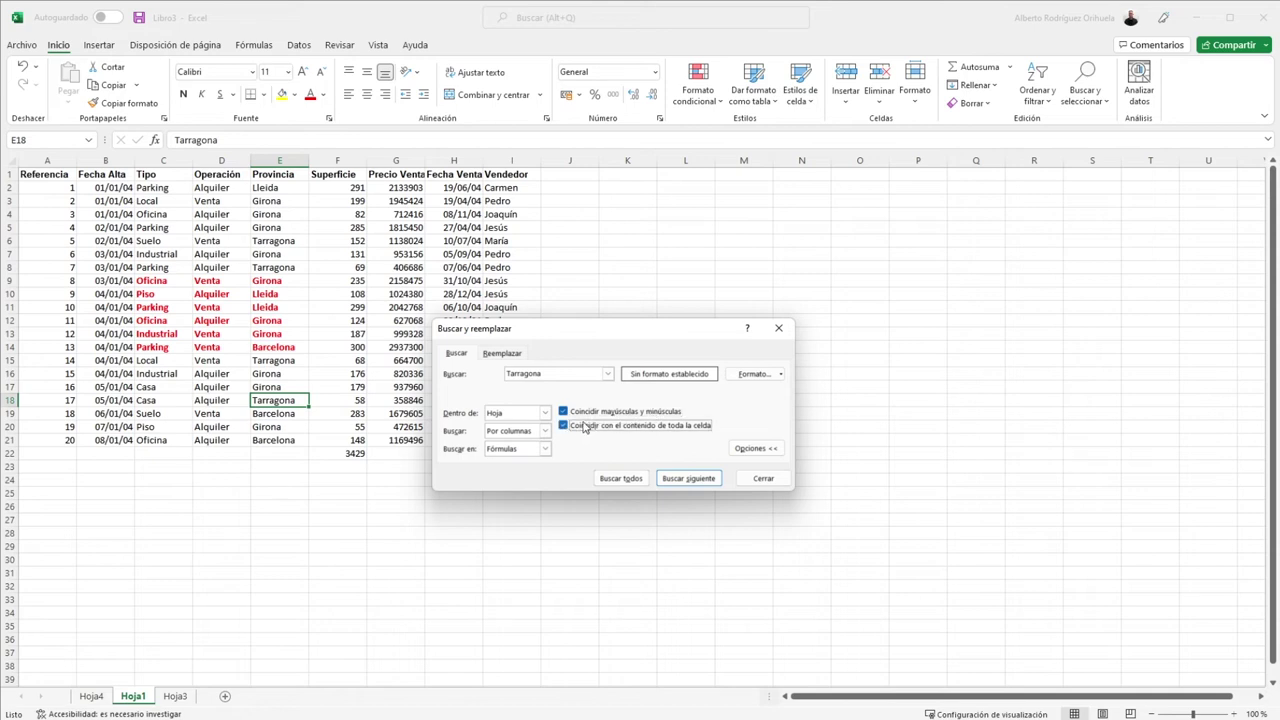
left_click(563, 412)
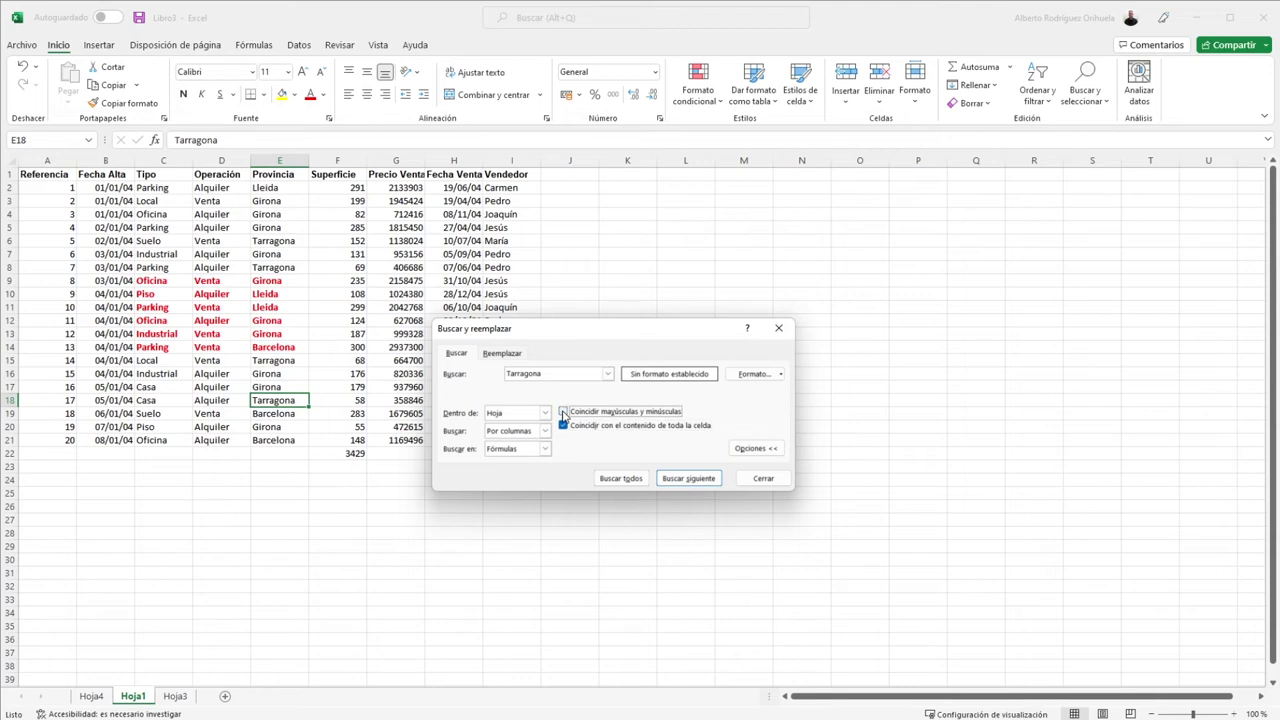
- Change cell E18 to 'Tarragona es'
left_click(295, 405)
double_click(297, 401)
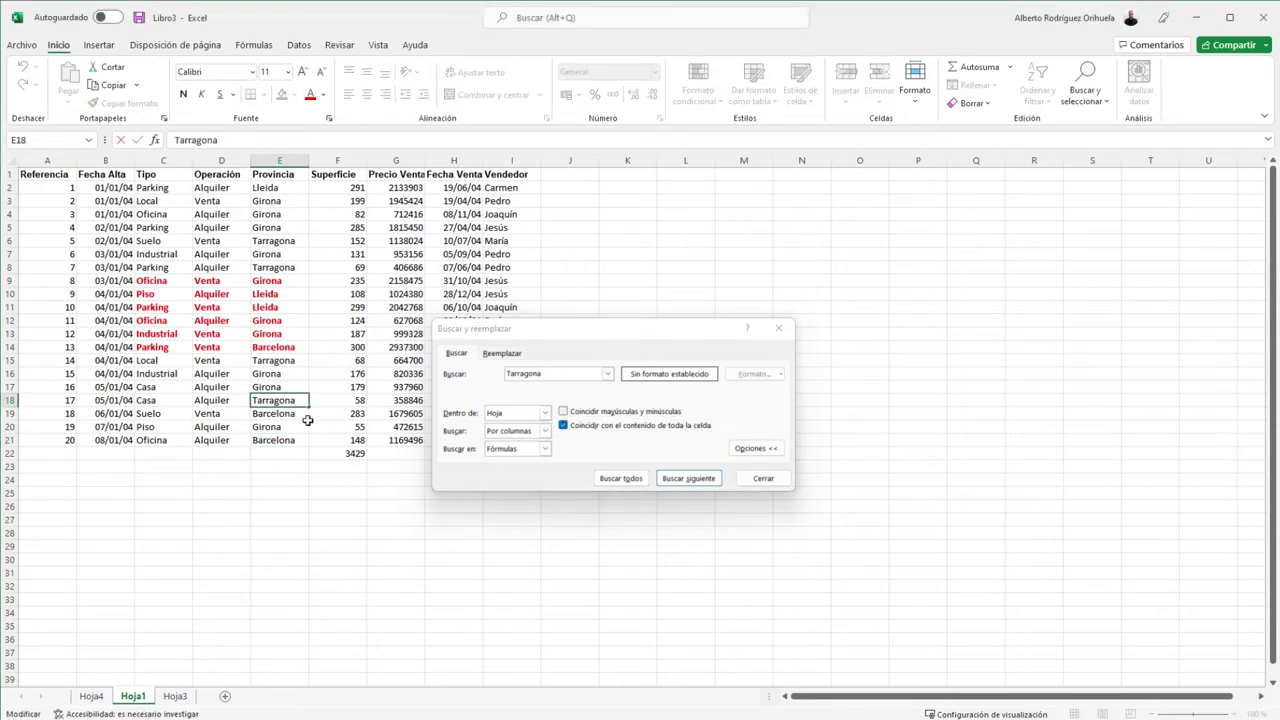
type(" es")
left_click(286, 390)
left_click(280, 402)
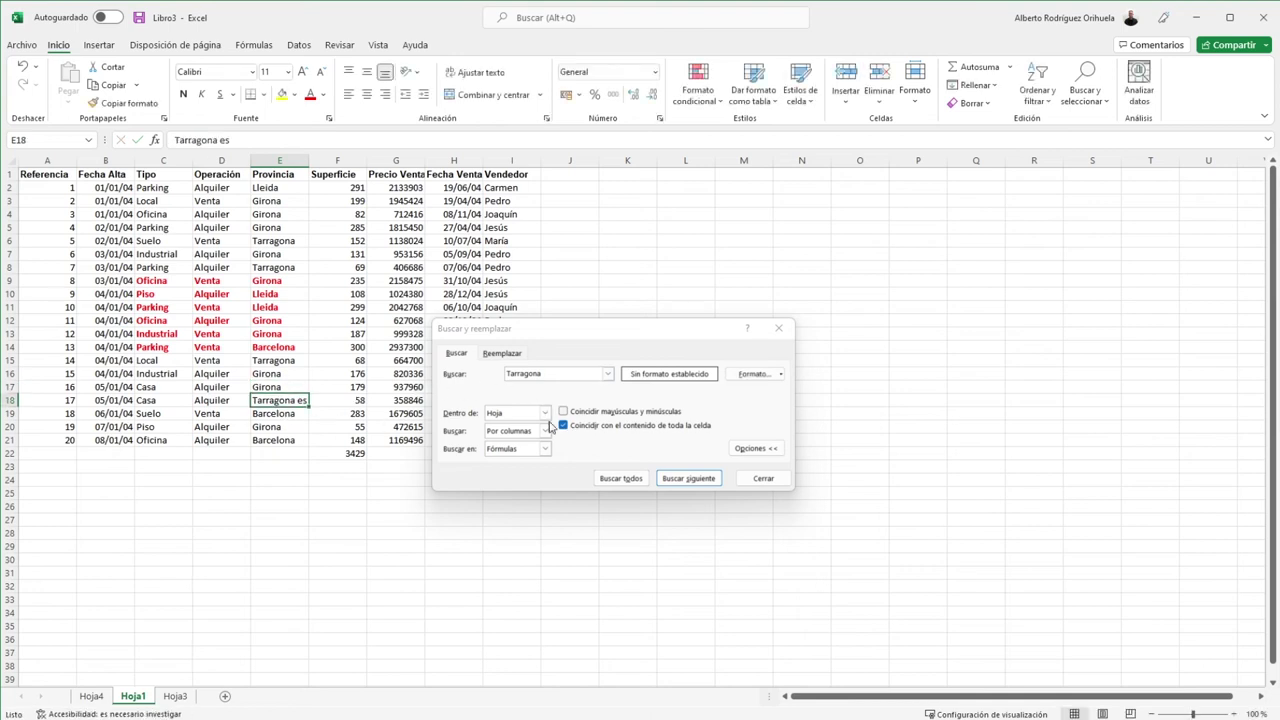
- Search Tarragona with whole-cell matching, skipping E18 and wrapping back to E6
left_click(677, 479)
left_click(677, 480)
left_click(677, 479)
left_click(677, 479)
left_click(677, 480)
left_click(677, 480)
- Turn off whole-cell matching and search again, reaching 'Tarragona es' in E18
left_click(286, 404)
left_click(592, 427)
left_click(688, 480)
left_click(688, 480)
left_click(688, 480)
left_click(688, 480)
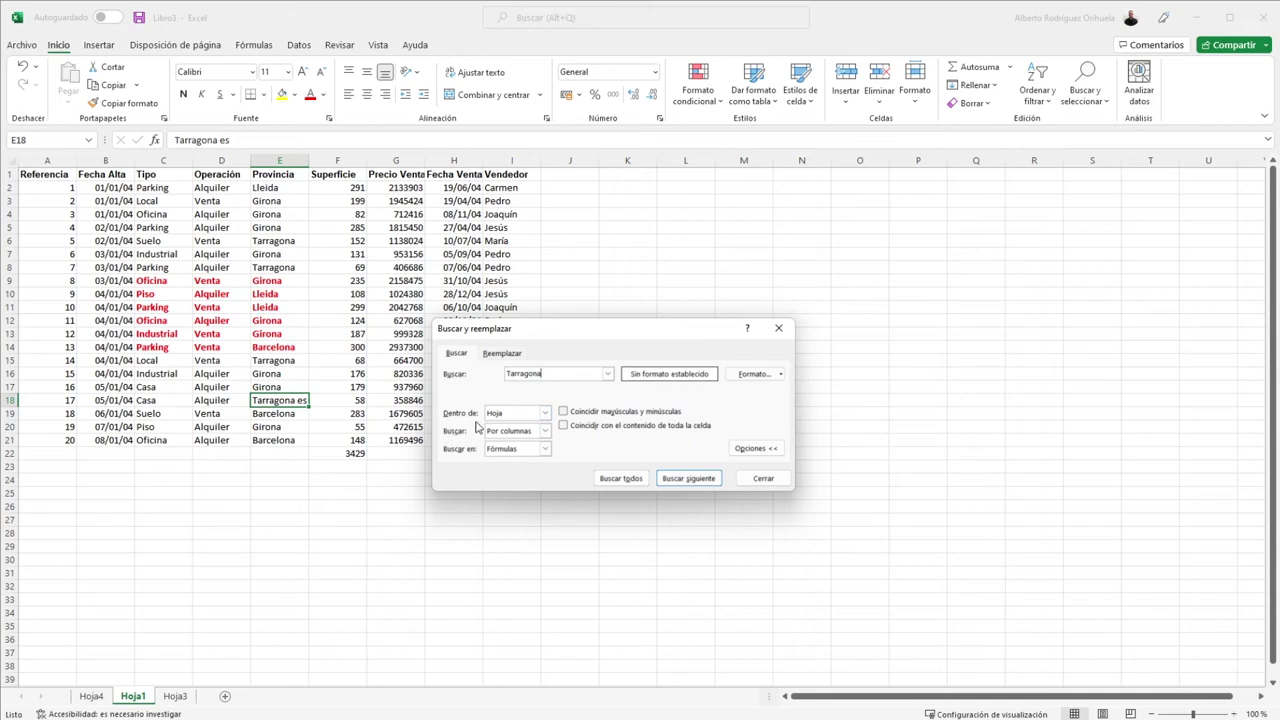
- Set the search order to Por filas, keeping the sheet scope and Buscar en Fórmulas
left_click(545, 413)
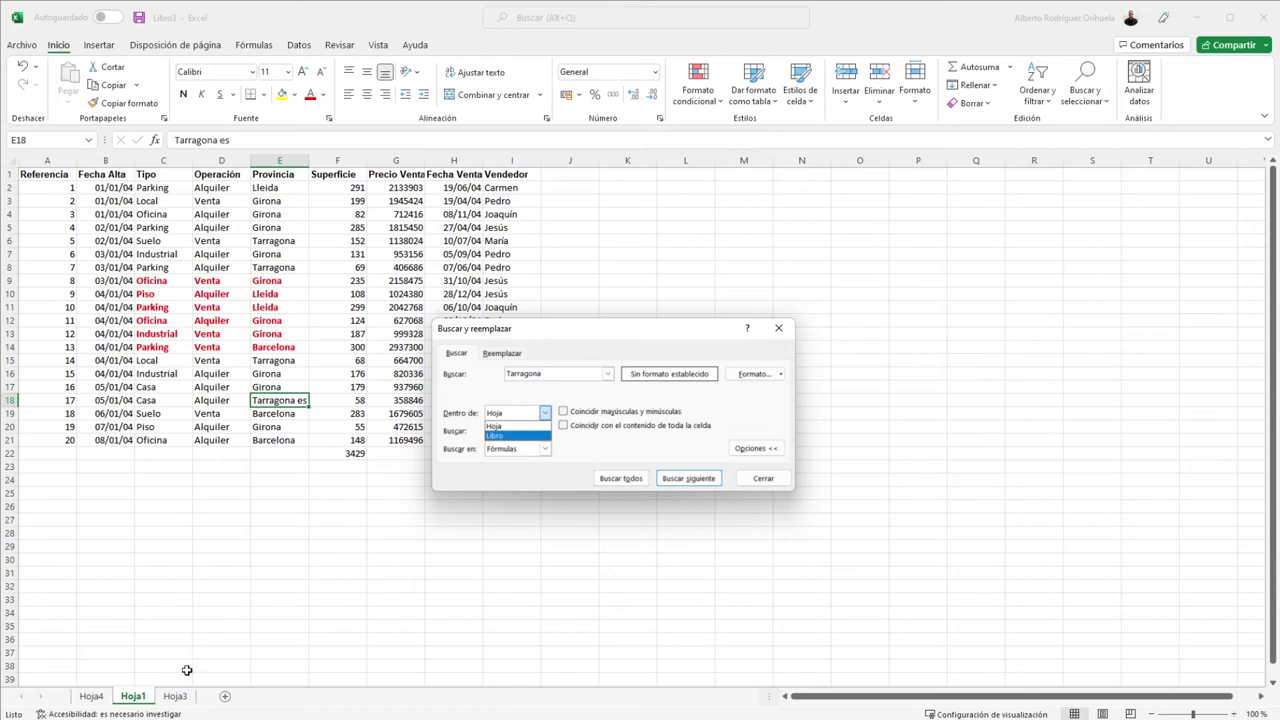
left_click(595, 441)
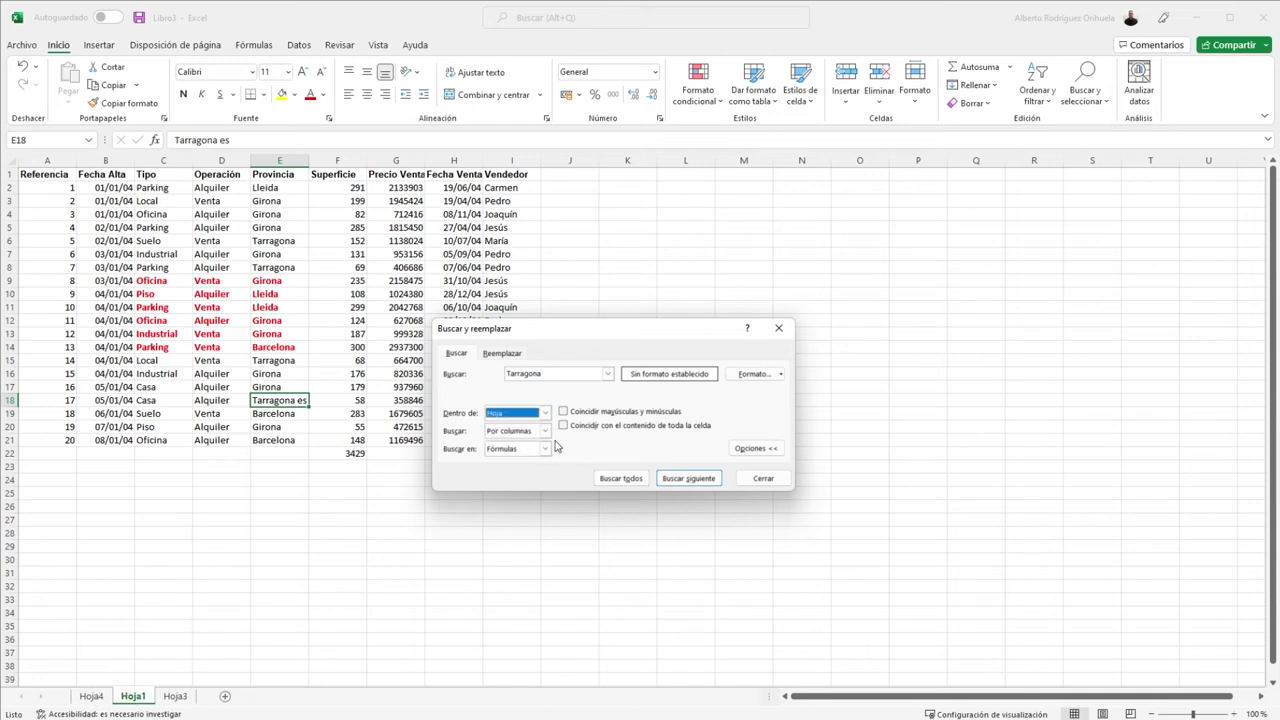
left_click(510, 432)
left_click(505, 443)
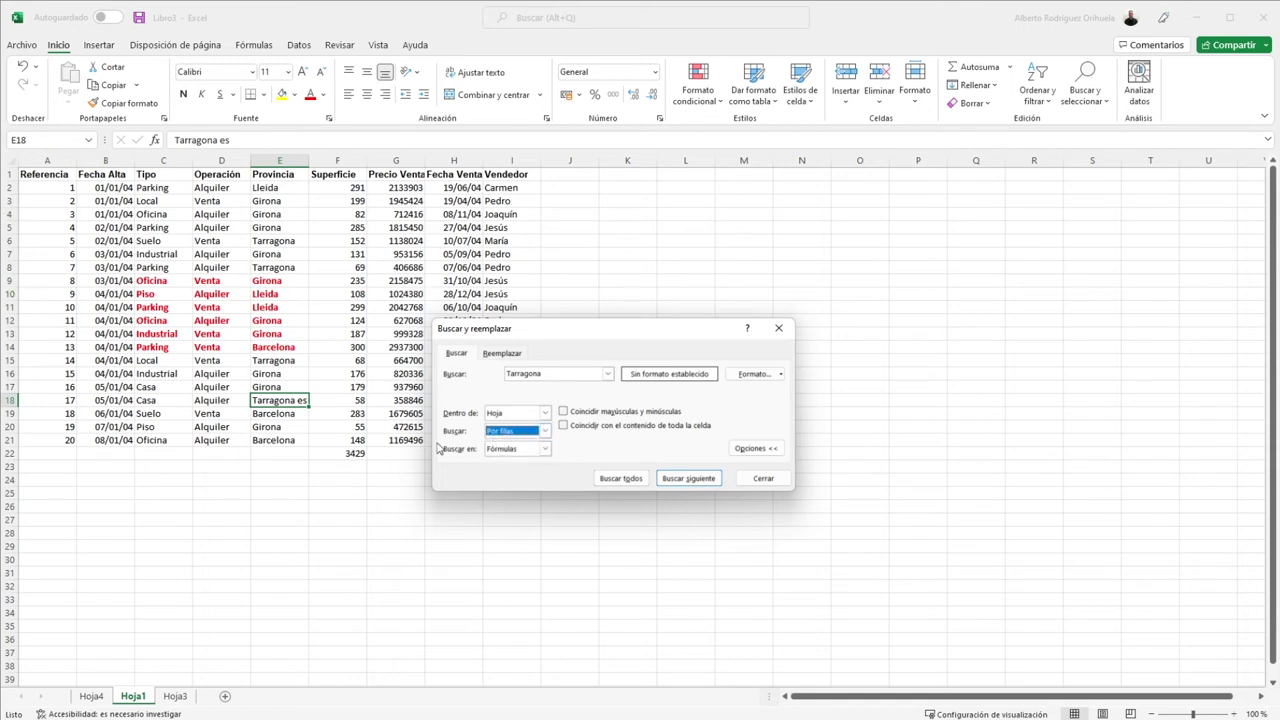
left_click(545, 430)
left_click(515, 455)
left_click(545, 430)
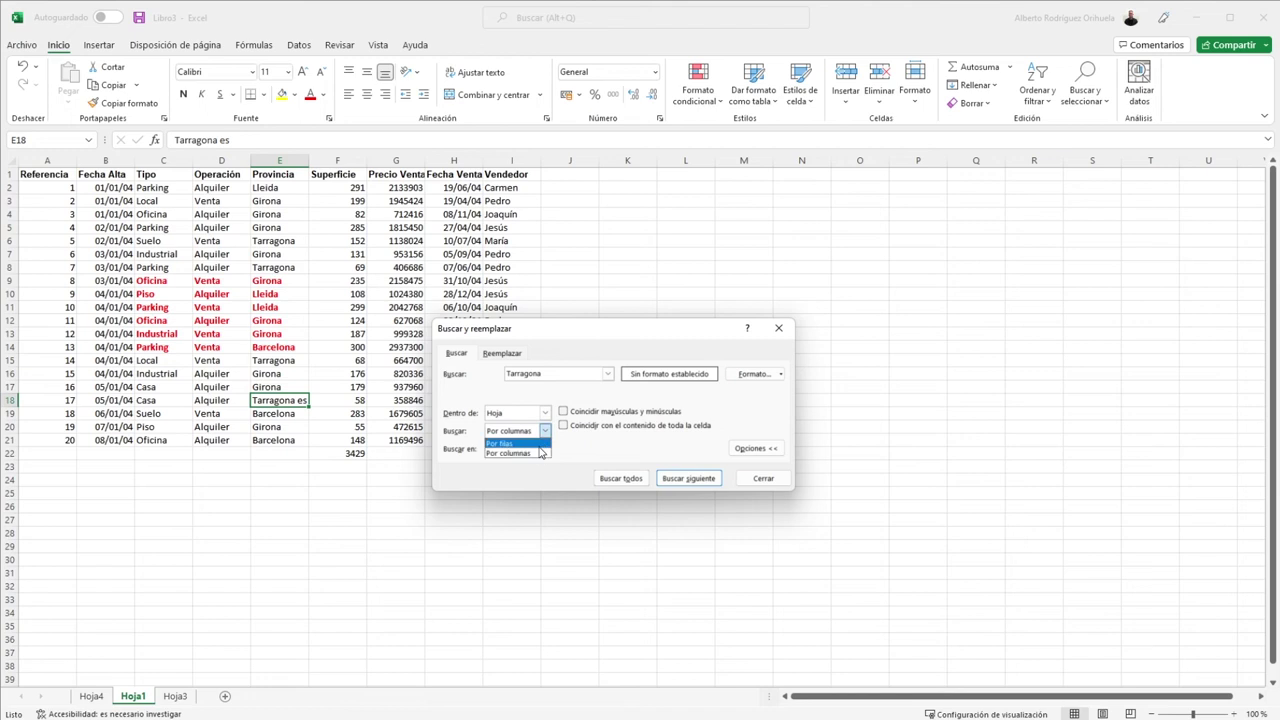
left_click(520, 443)
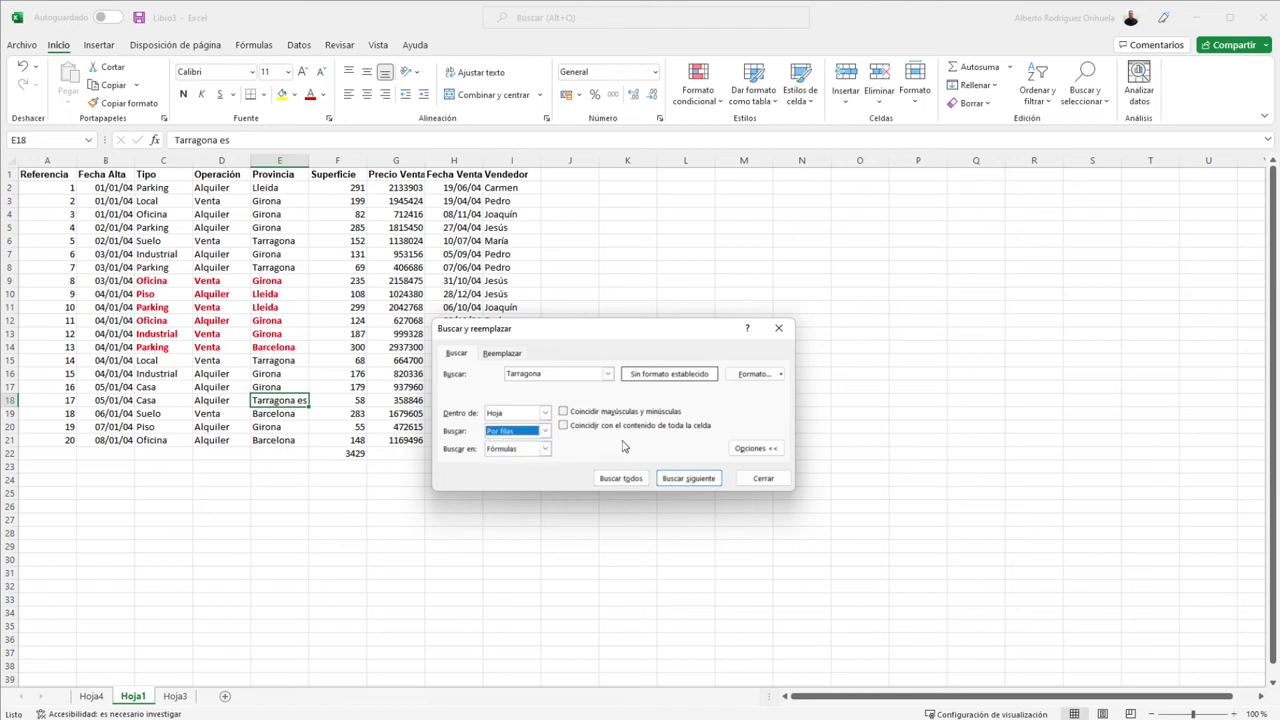
left_click(545, 448)
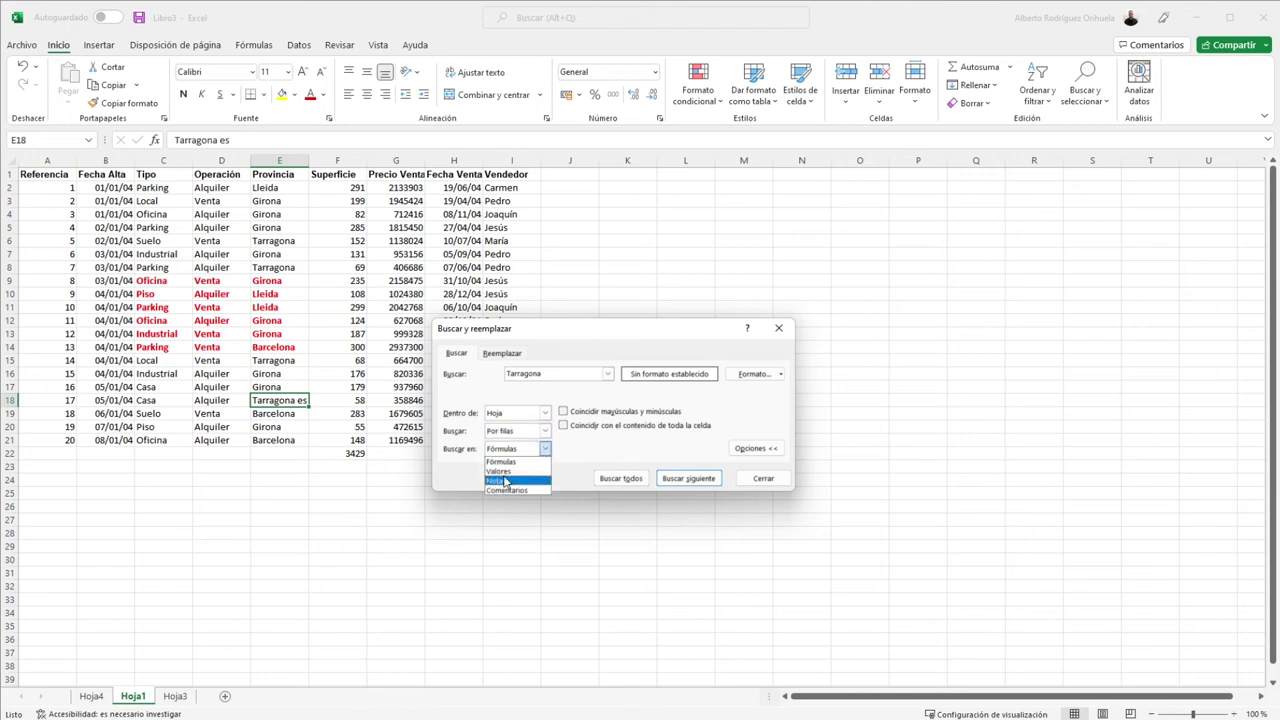
left_click(615, 452)
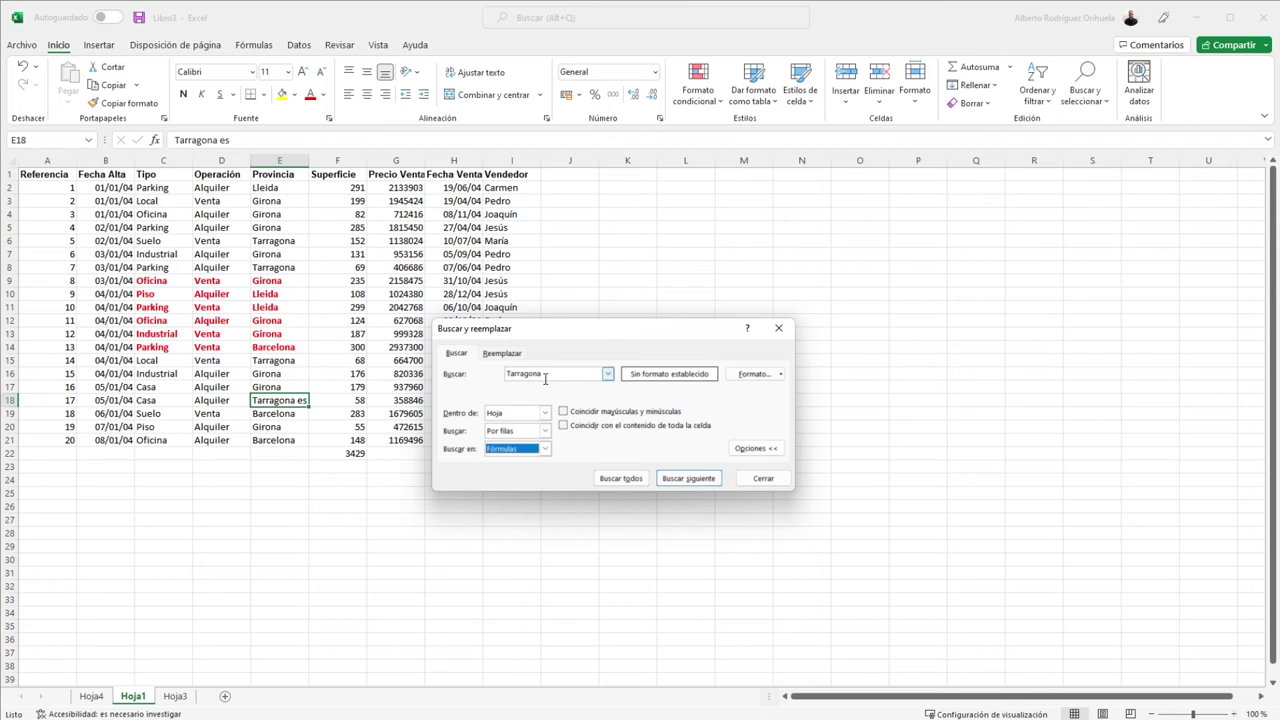
left_click(748, 374)
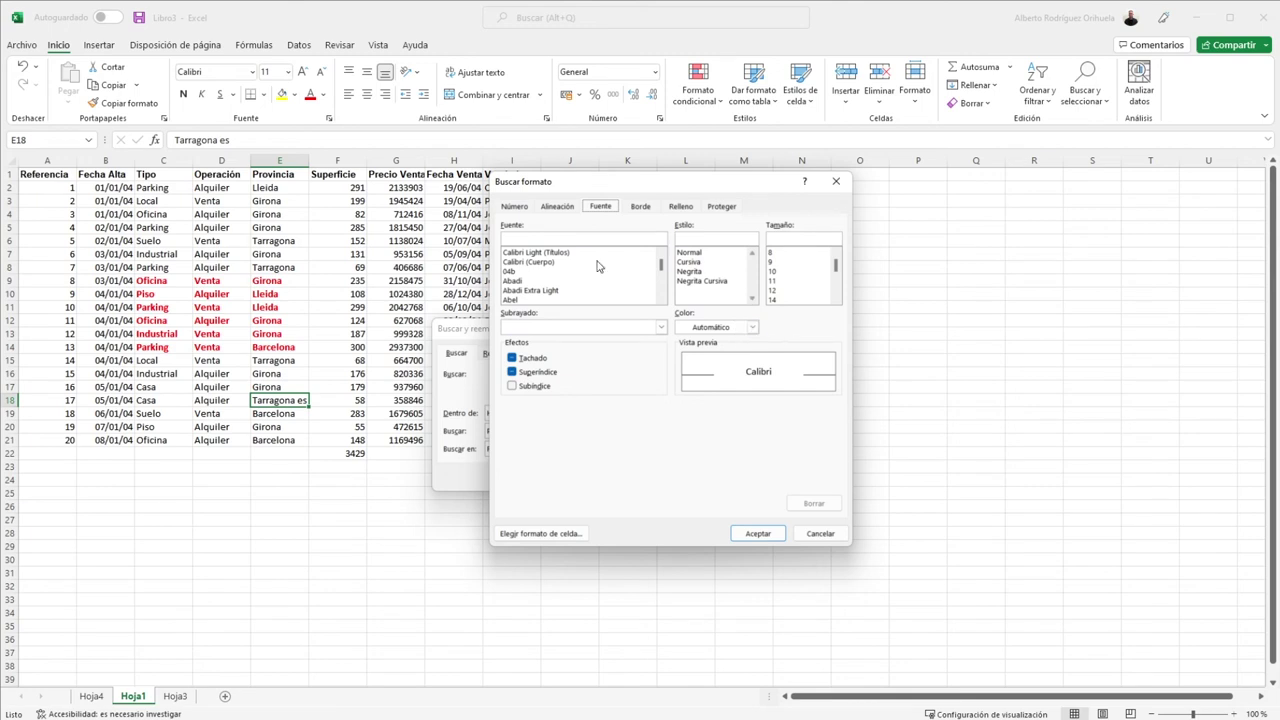
left_click(818, 534)
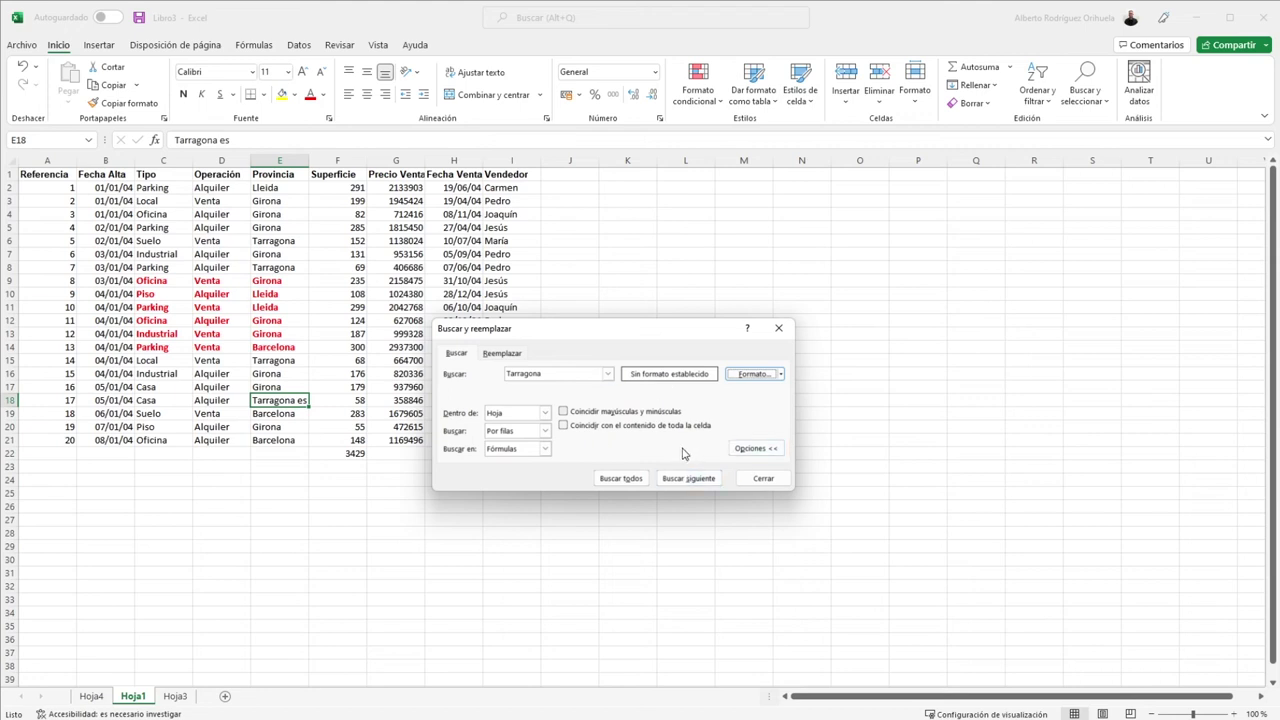
left_click(138, 334)
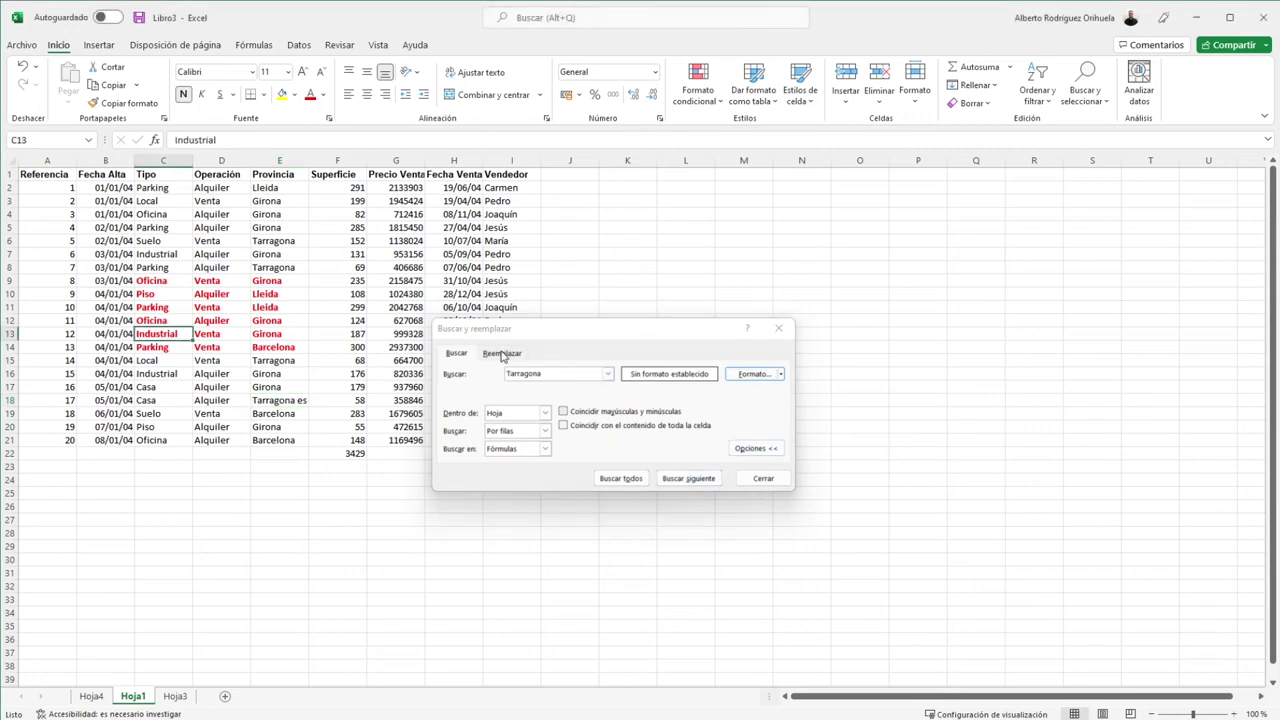
- Open the Reemplazar tab and copy 'Barcelona' from cell E21
left_click(502, 354)
left_click(560, 391)
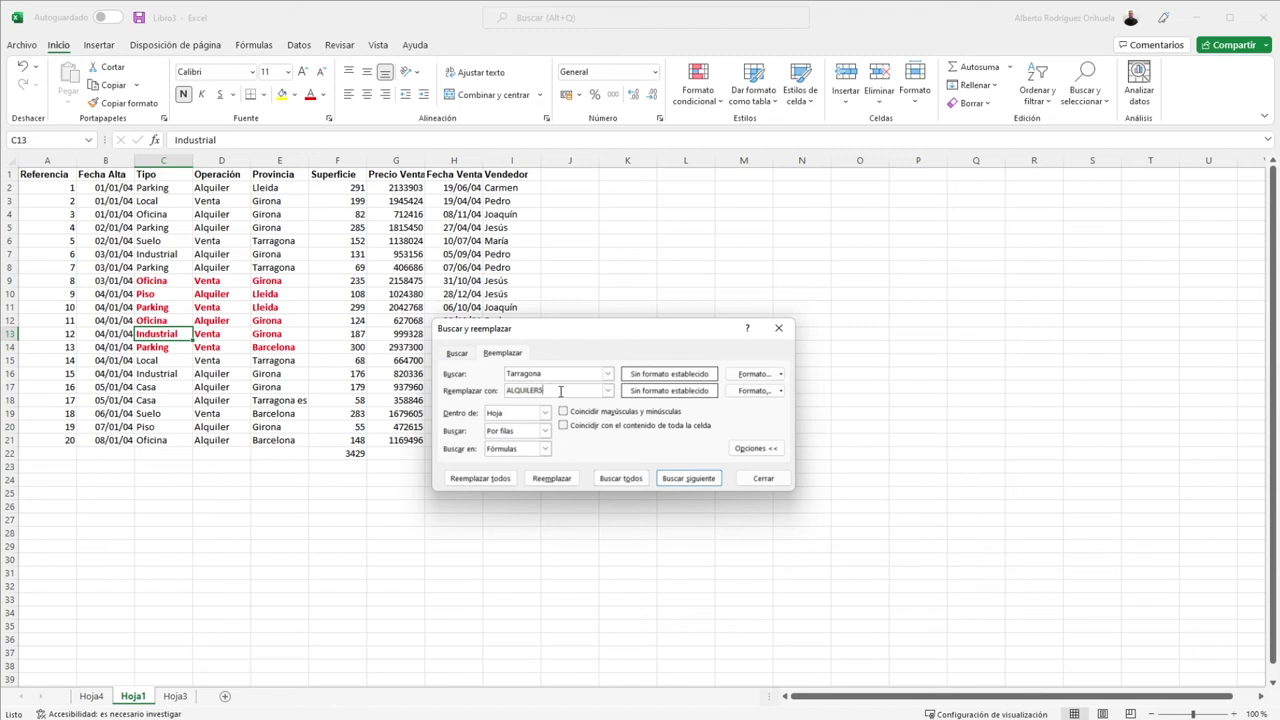
left_click(268, 243)
left_click(275, 229)
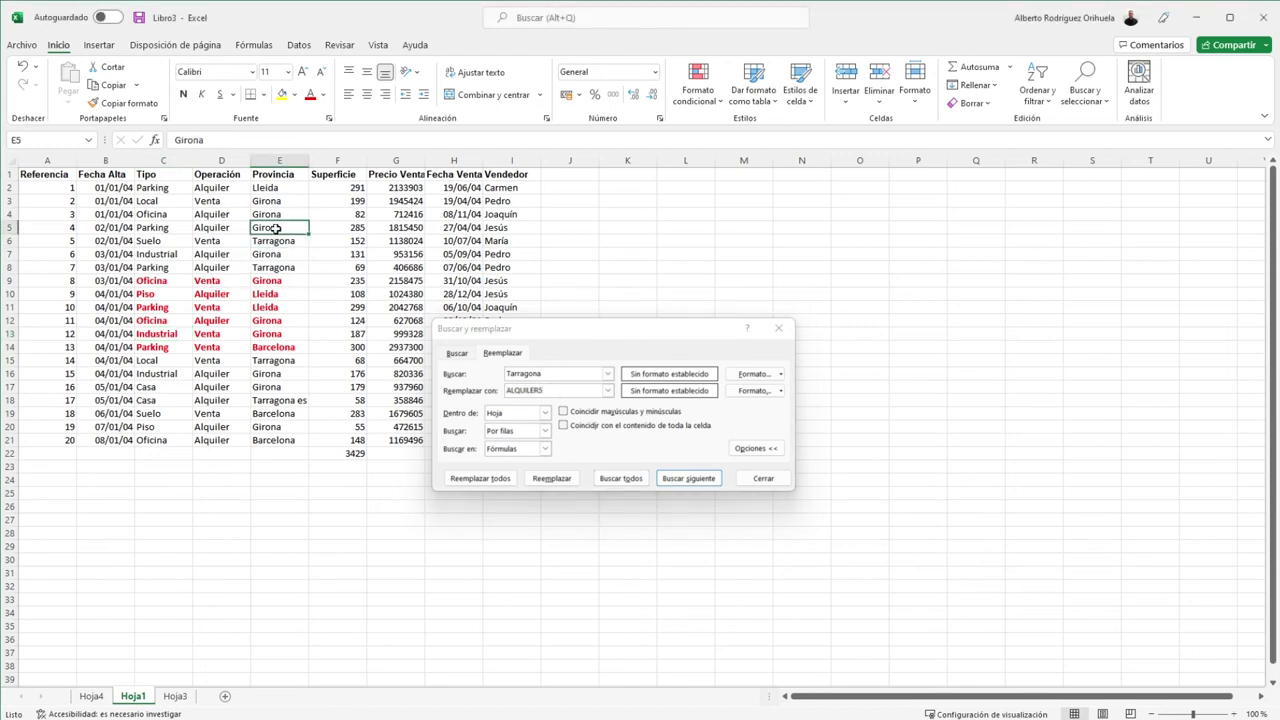
left_click(283, 193)
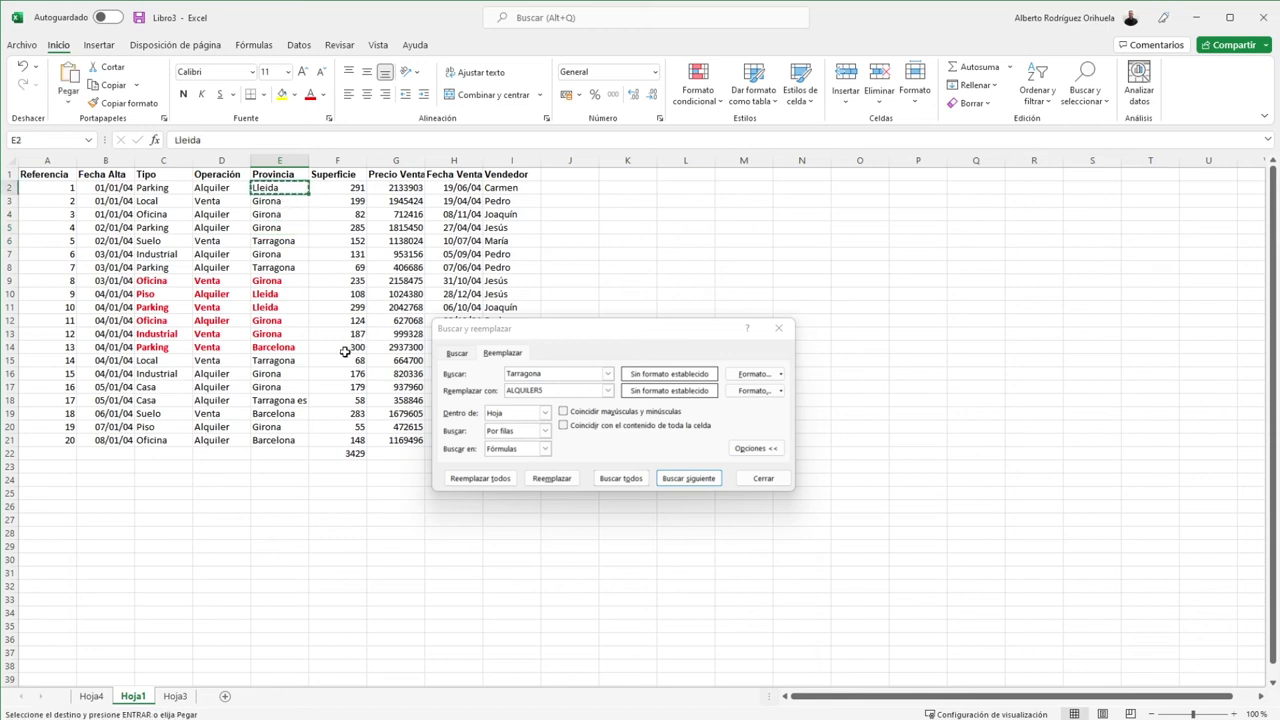
left_click(272, 440)
key("ctrl+c")
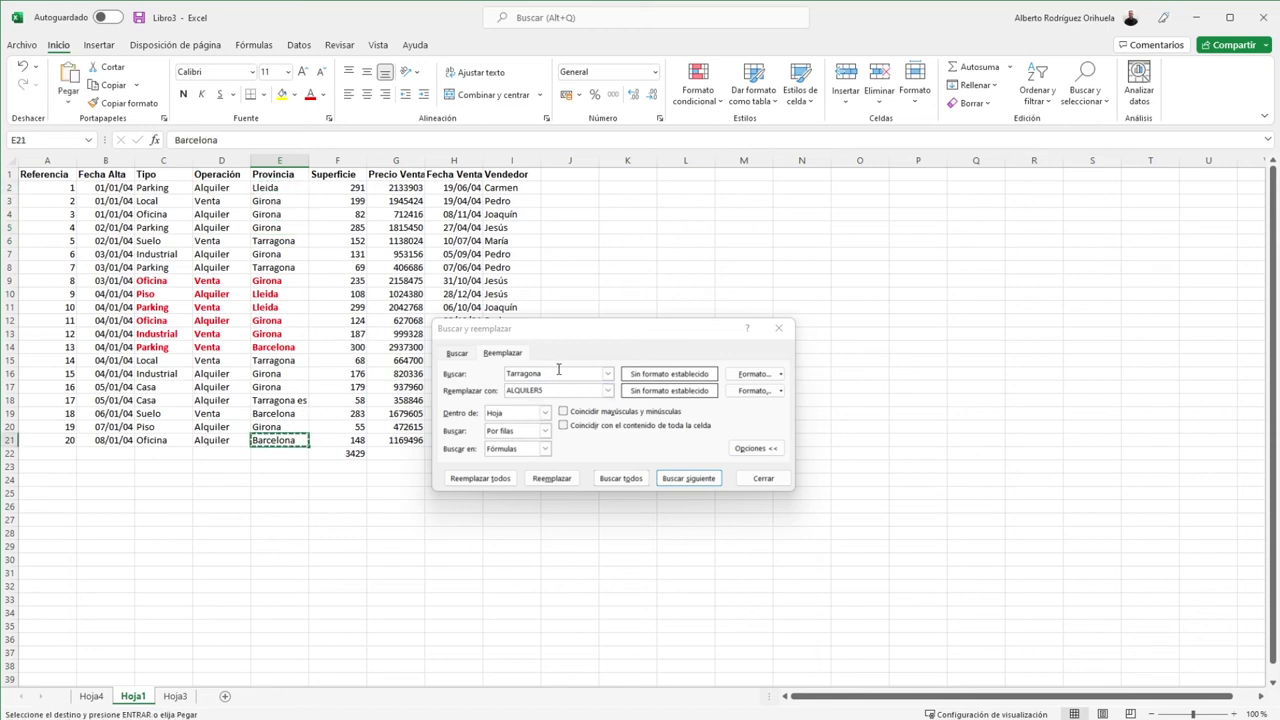
- Replace Barcelona with Girona in E21, then in all remaining cells (2 replacements)
double_click(556, 372)
key("ctrl+v")
double_click(555, 390)
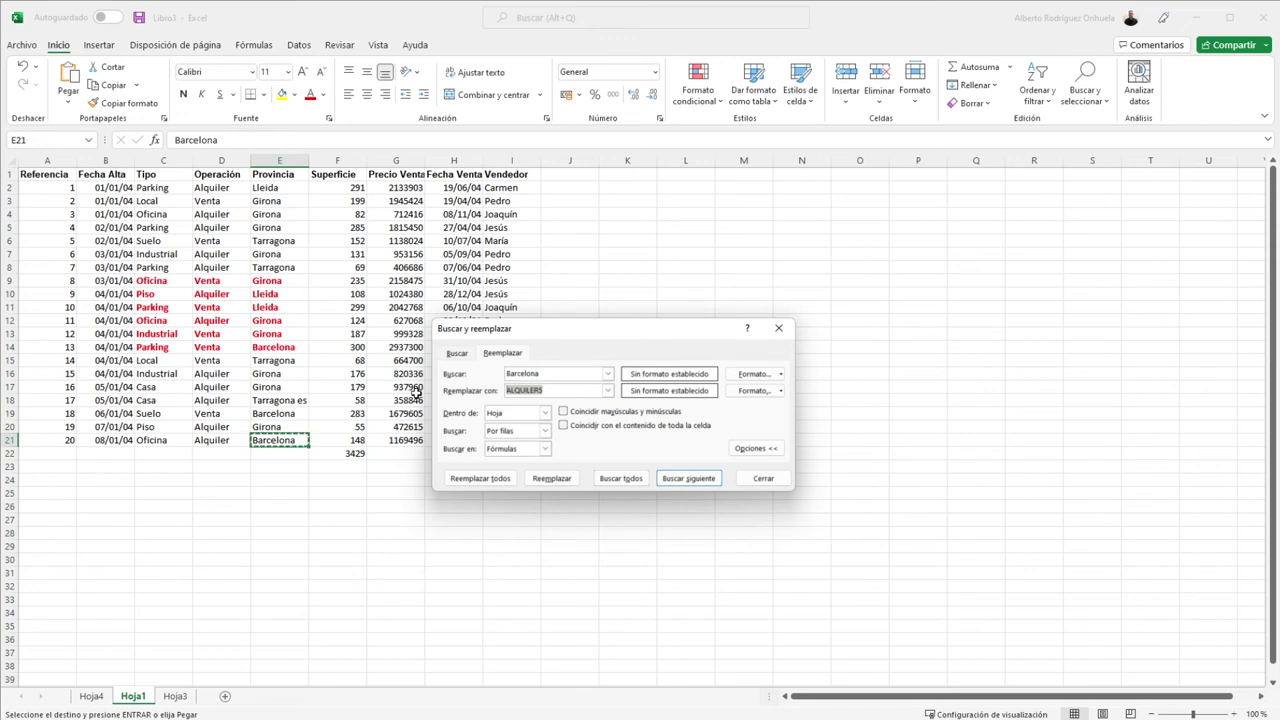
type("Girona")
left_click(551, 480)
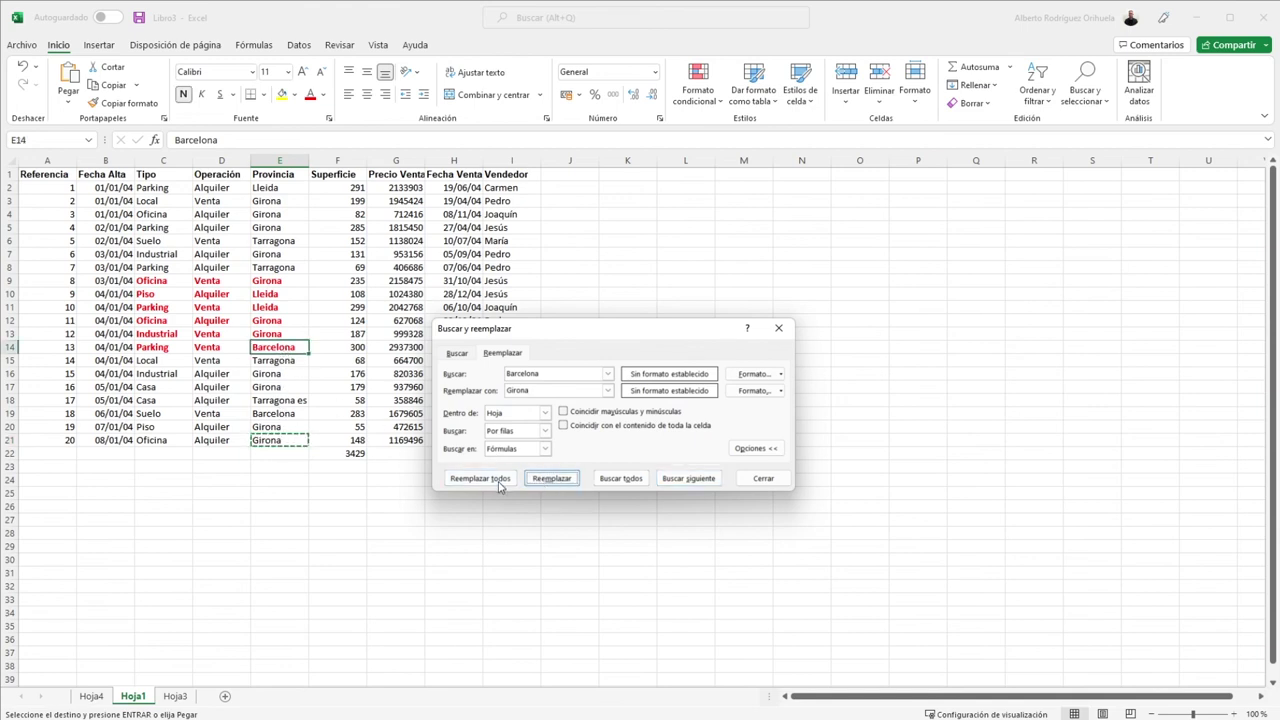
left_click(498, 480)
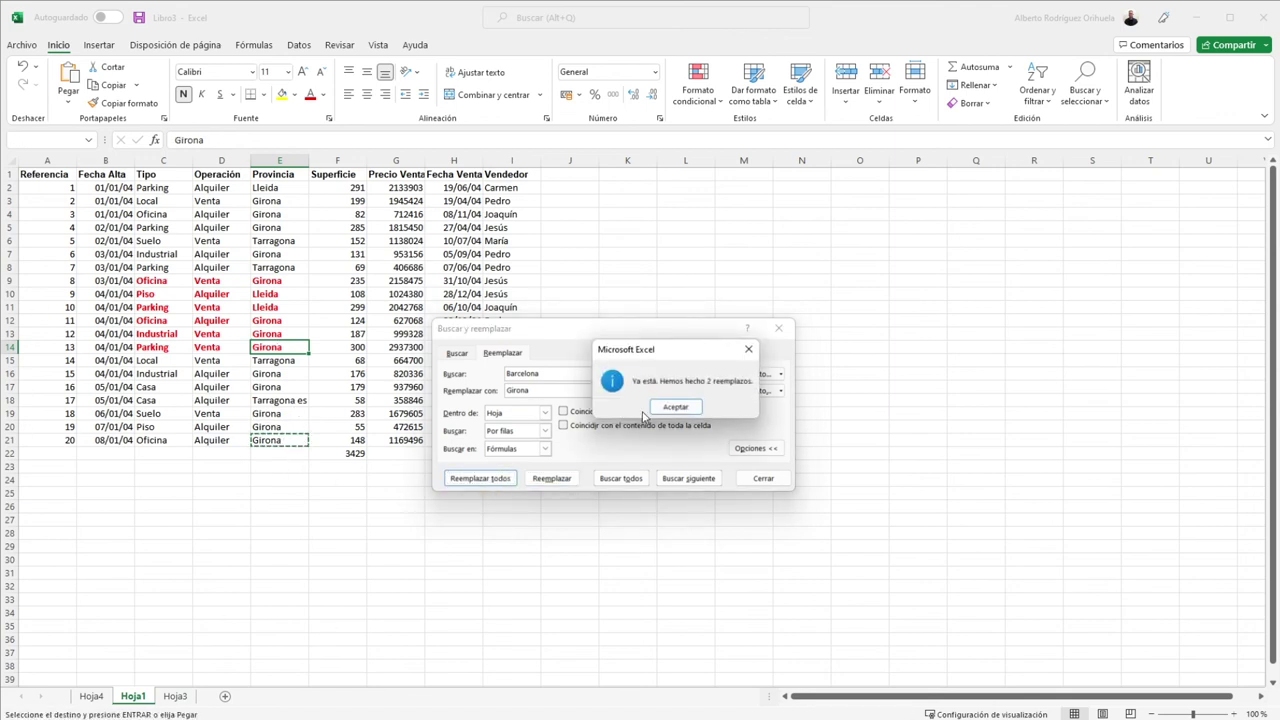
left_click(673, 408)
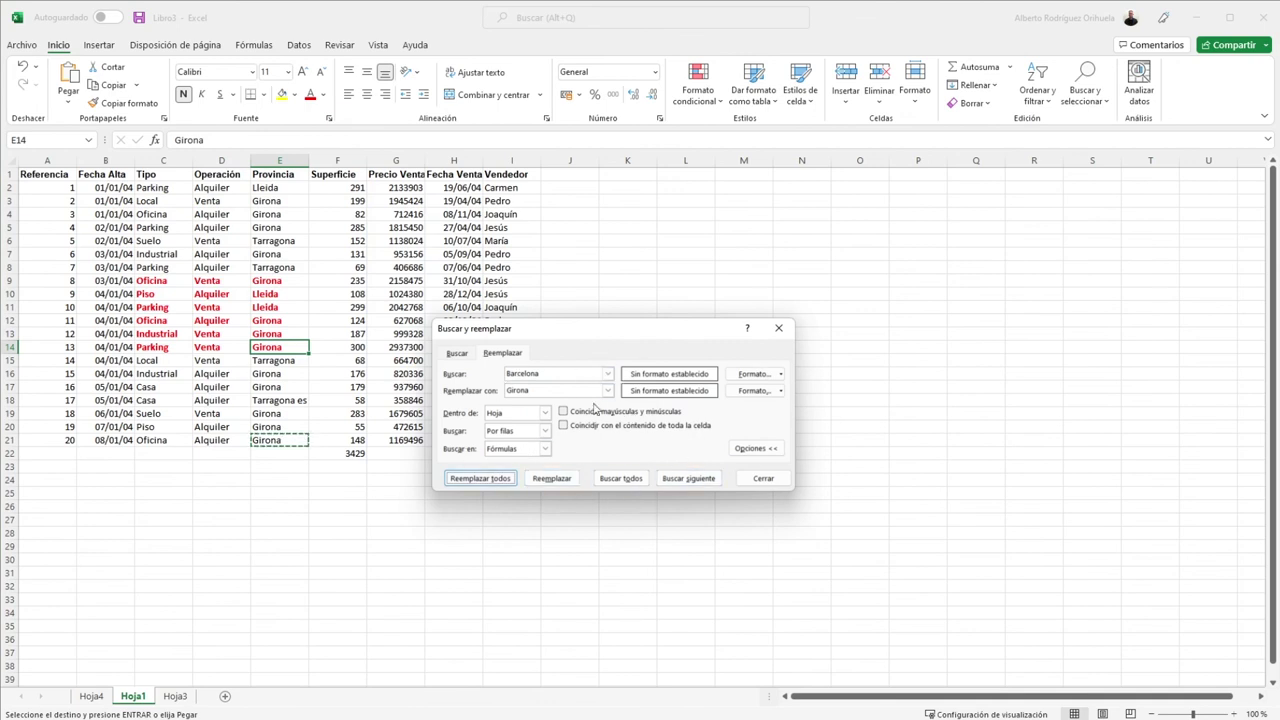
- Close the Buscar y reemplazar dialog
left_click(456, 354)
left_click(503, 354)
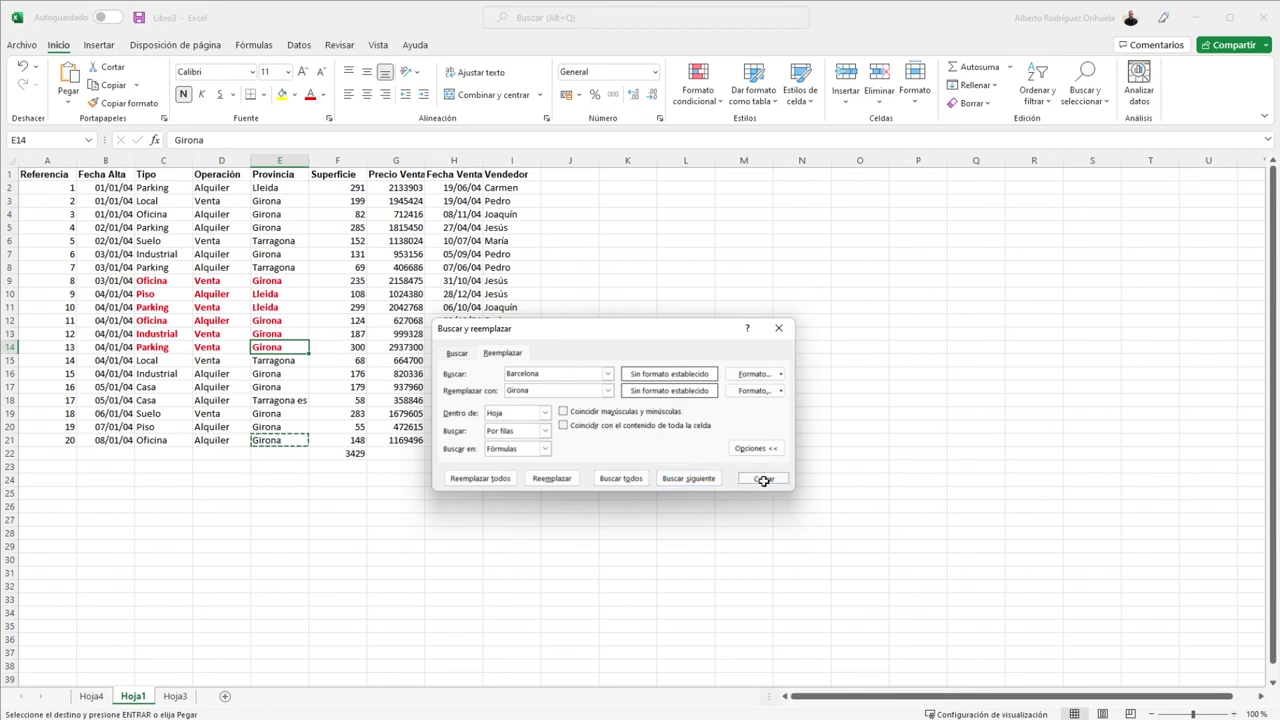
left_click(765, 480)
- Run a Buscar todos search for 'Girona' in the Find and Replace dialog
left_click(146, 238)
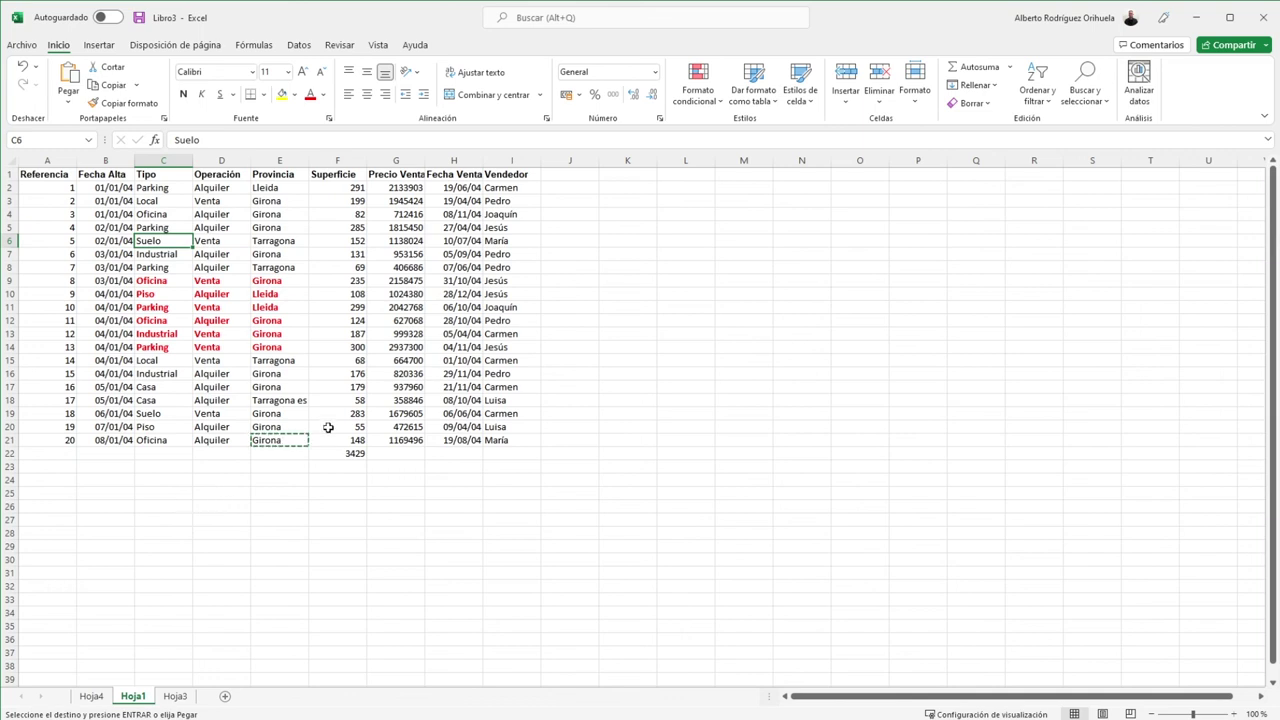
key("ctrl+b")
left_click_drag(703, 445, 245, 394)
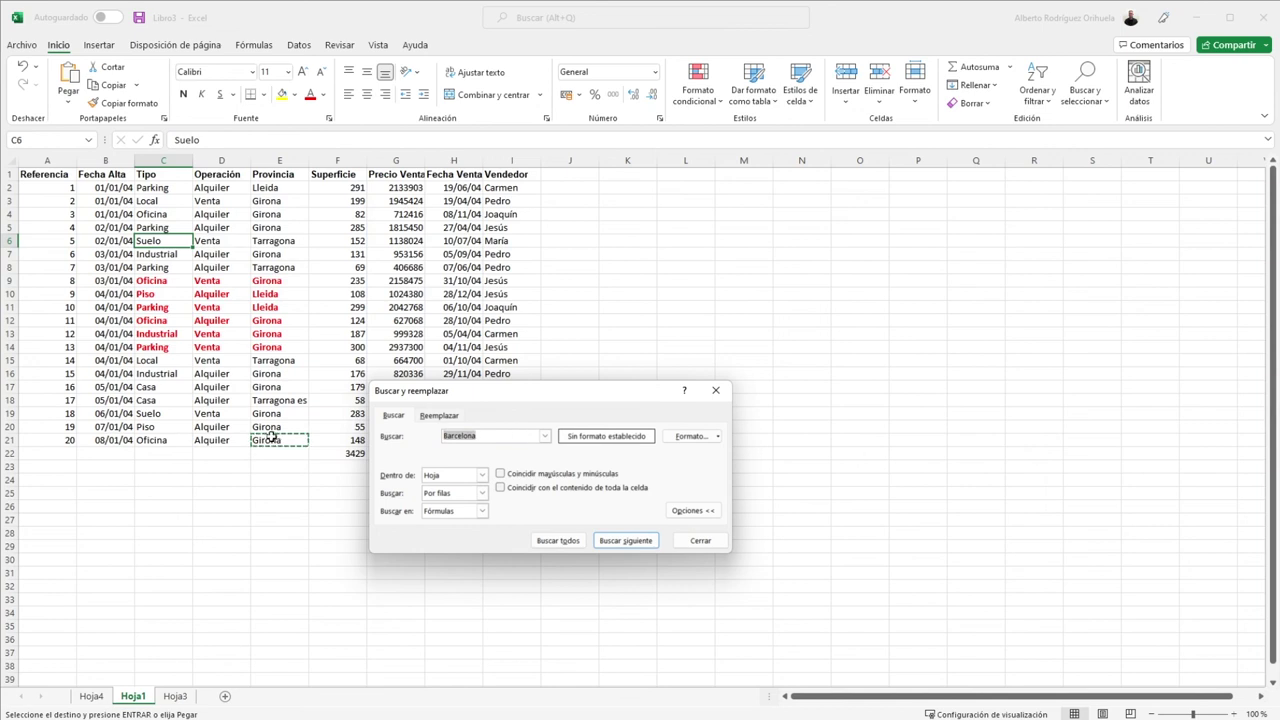
type("Girona")
left_click(556, 541)
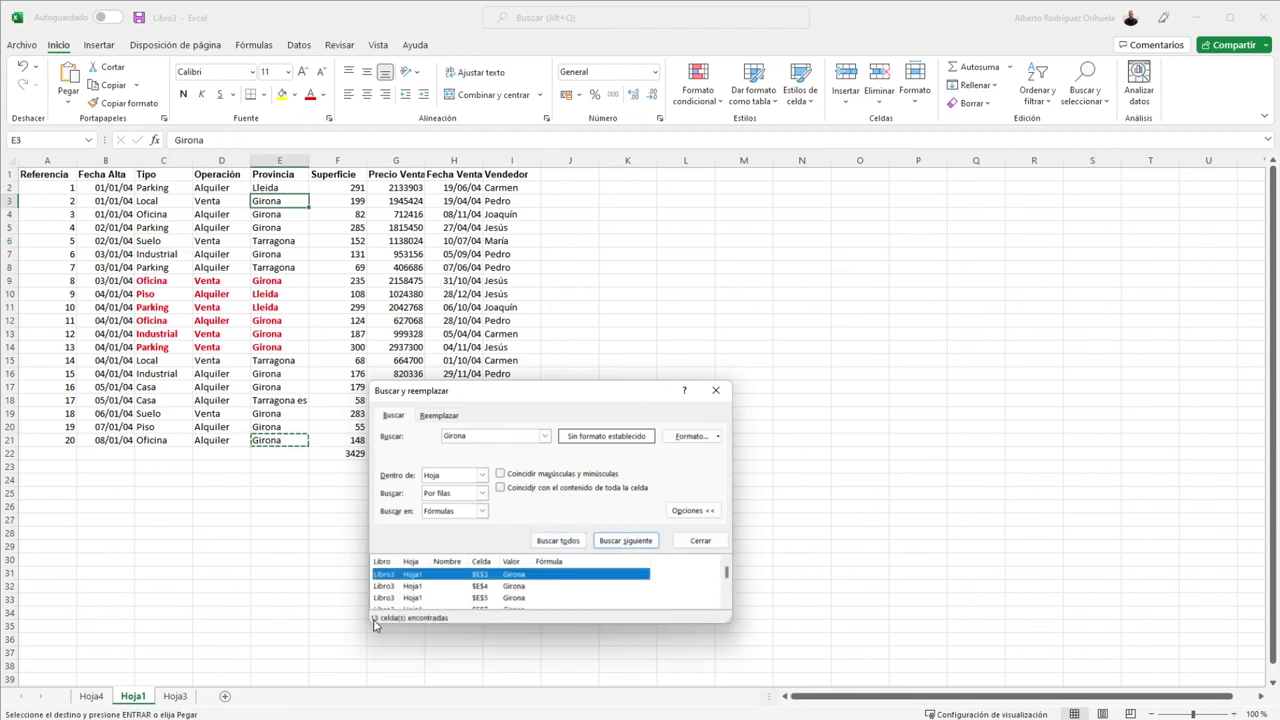
- Enlarge the search window to review the 13 Girona matches starting at E3, then close it
left_click_drag(538, 392, 564, 241)
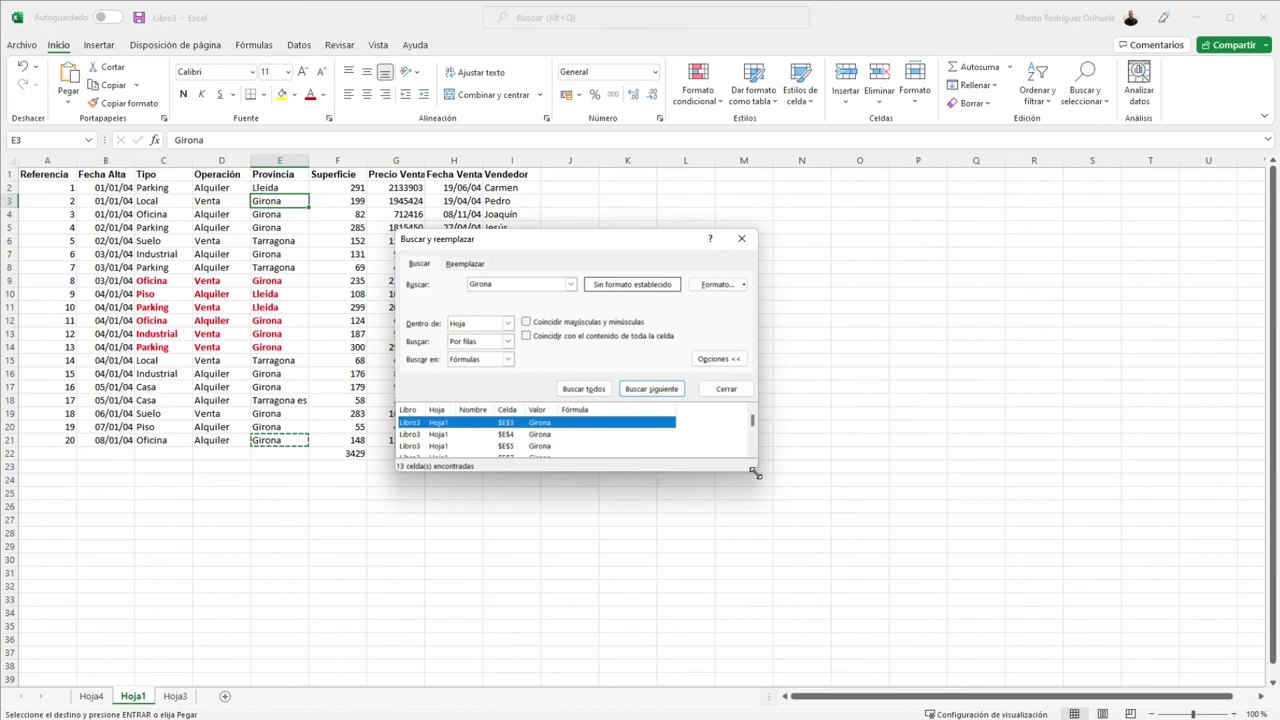
left_click_drag(755, 473, 764, 483)
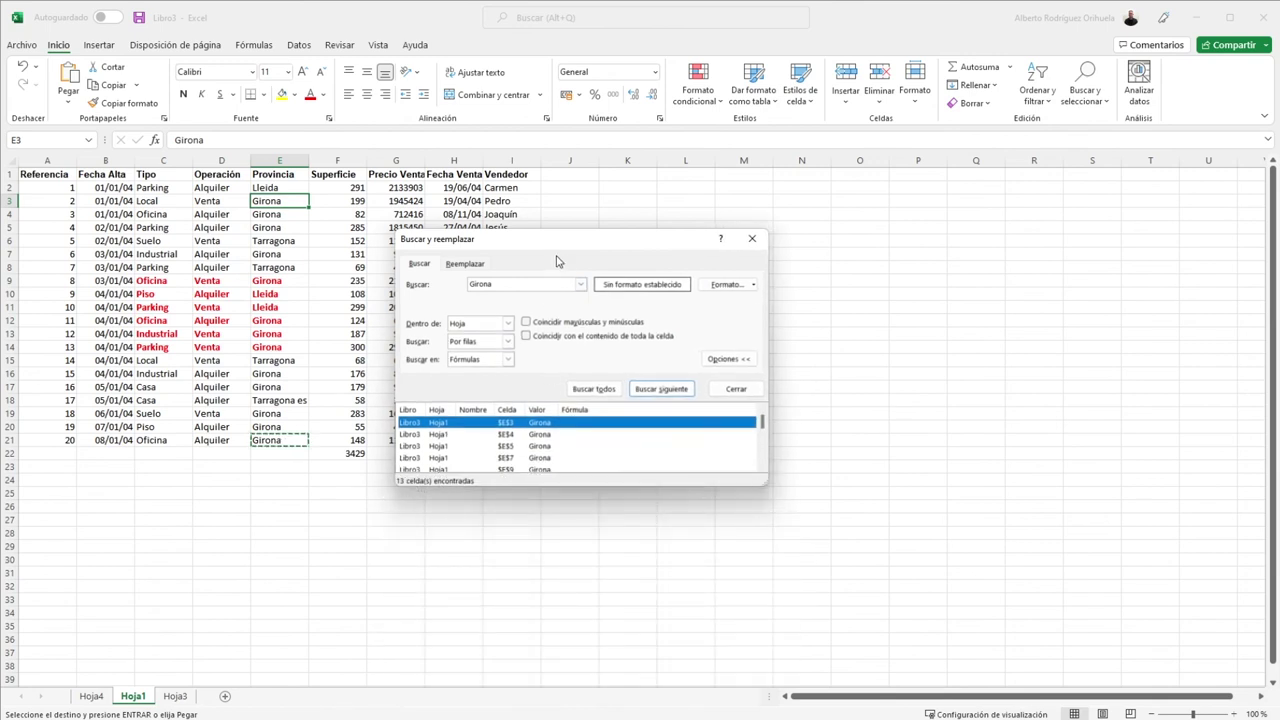
left_click_drag(558, 250, 548, 250)
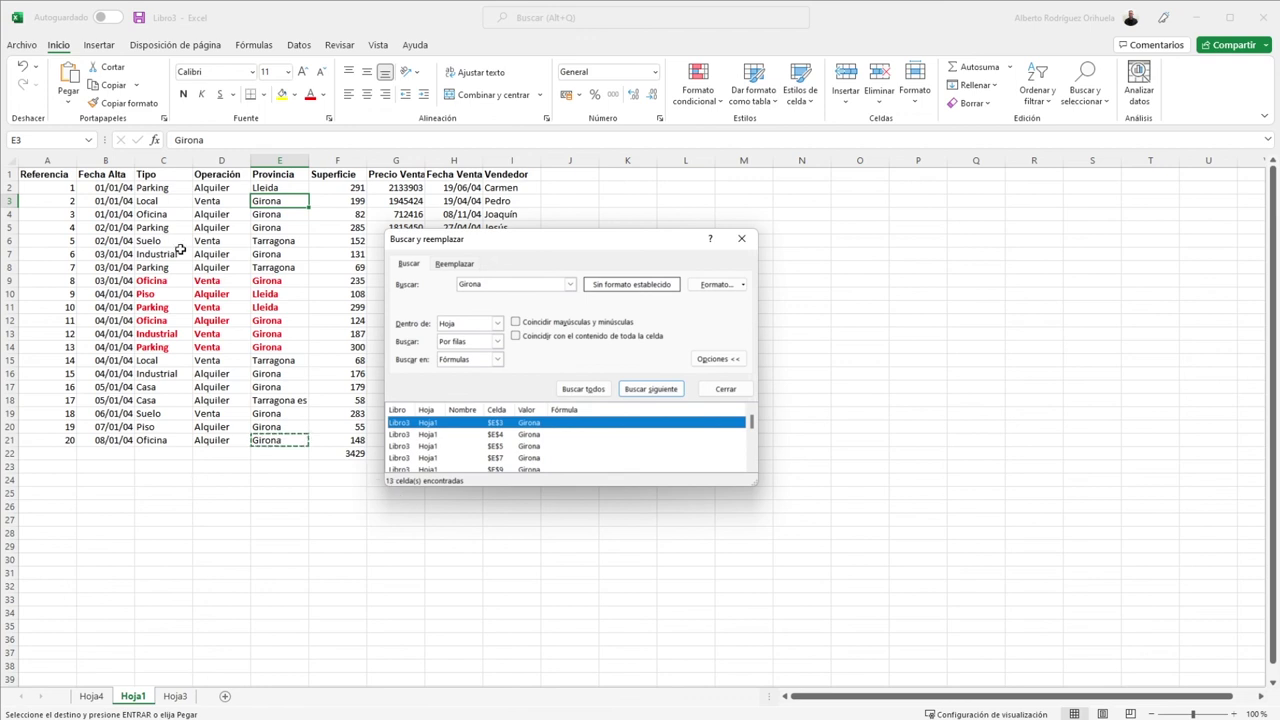
left_click(742, 241)
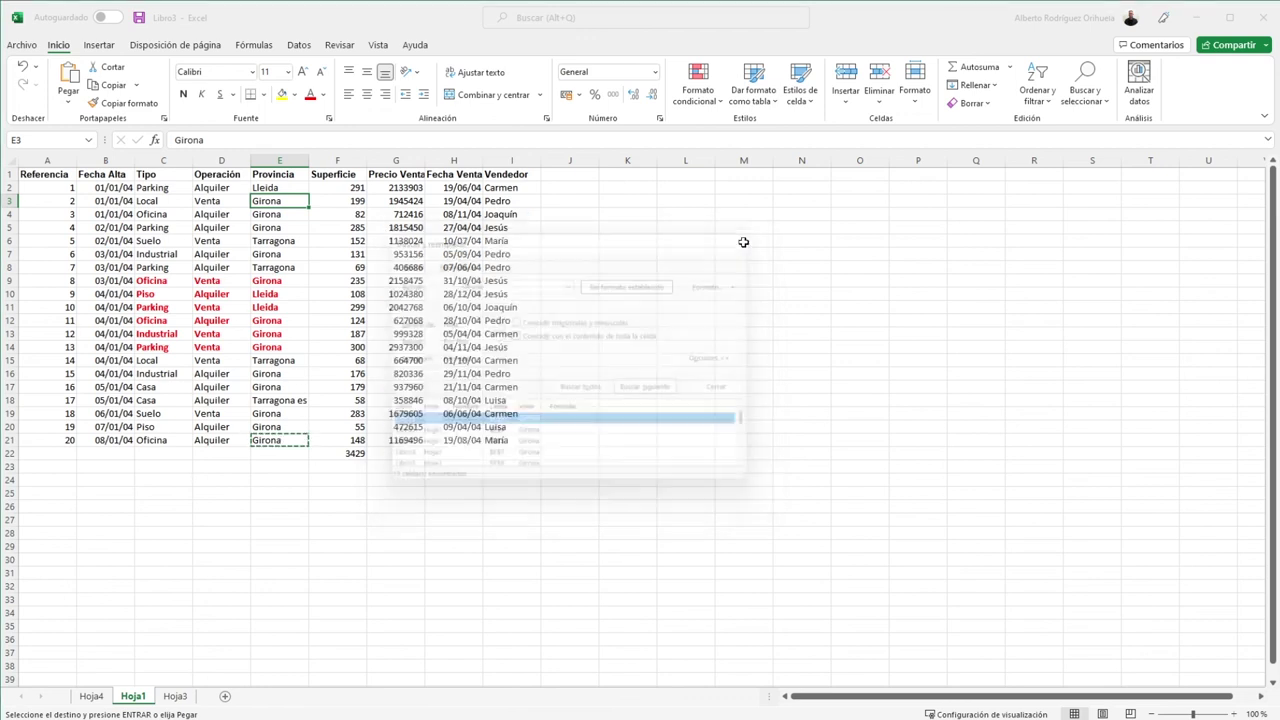